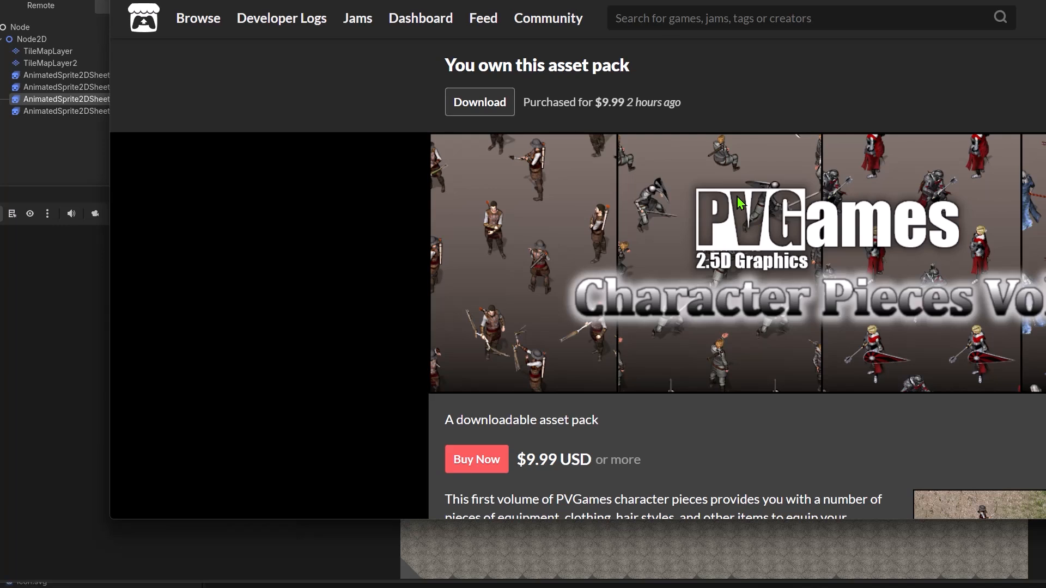
# Step: Read through the PVGames Character Pieces Vol. I asset pack page, including its description, features and list of other packs
pyautogui.scroll(-4, 737, 196)
pyautogui.scroll(3, 735, 207)
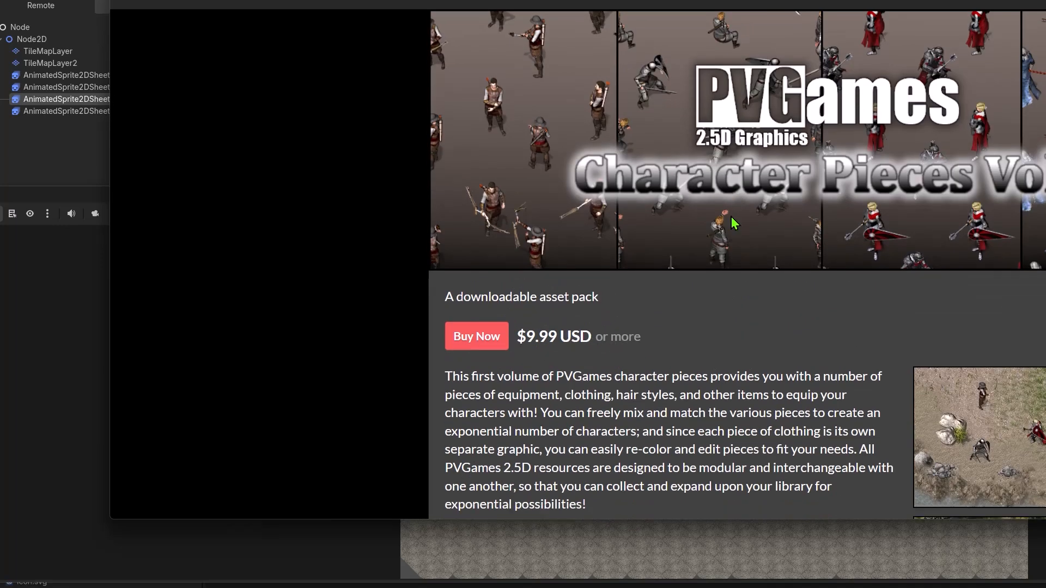
pyautogui.scroll(-6, 731, 217)
pyautogui.scroll(-5, 761, 216)
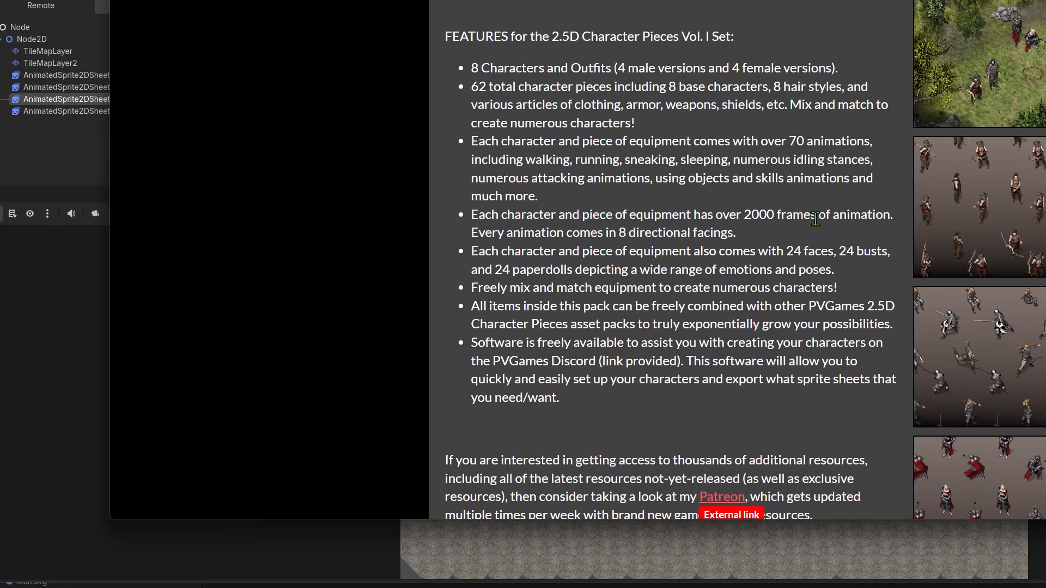
pyautogui.scroll(-5, 815, 219)
pyautogui.scroll(-1, 816, 224)
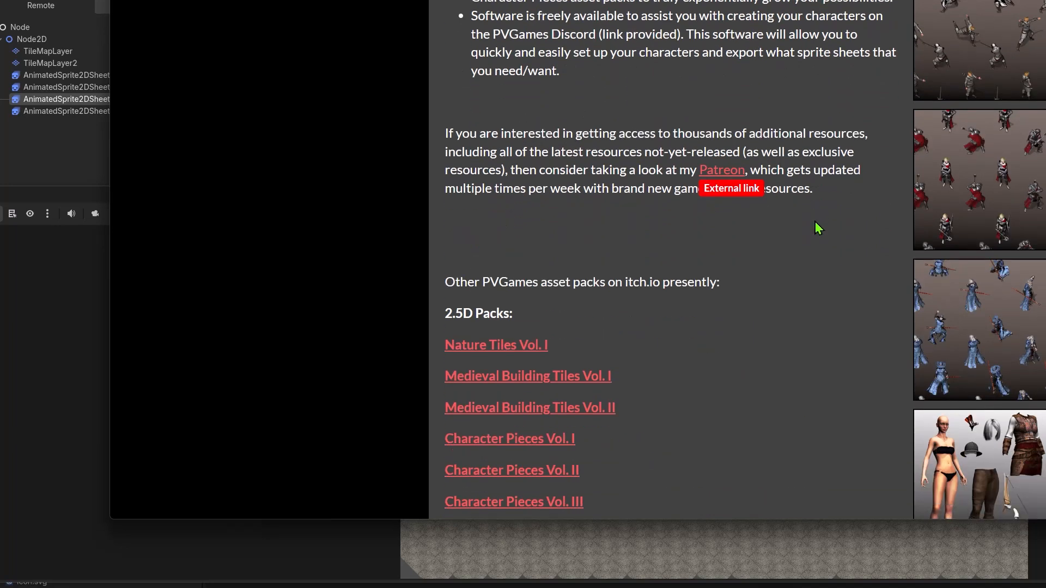
pyautogui.scroll(-1, 820, 229)
pyautogui.scroll(-1, 832, 236)
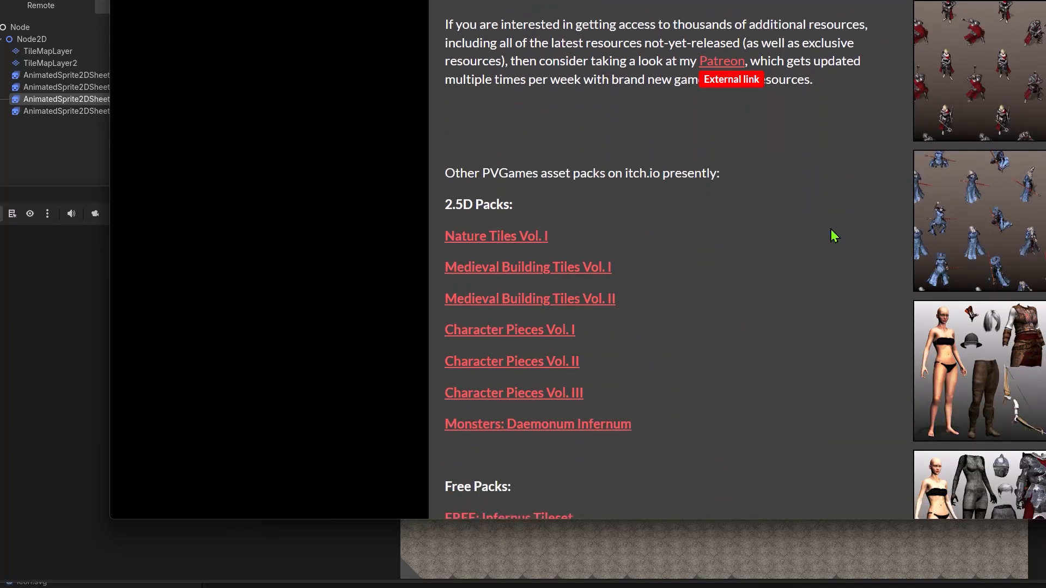
pyautogui.scroll(-5, 824, 238)
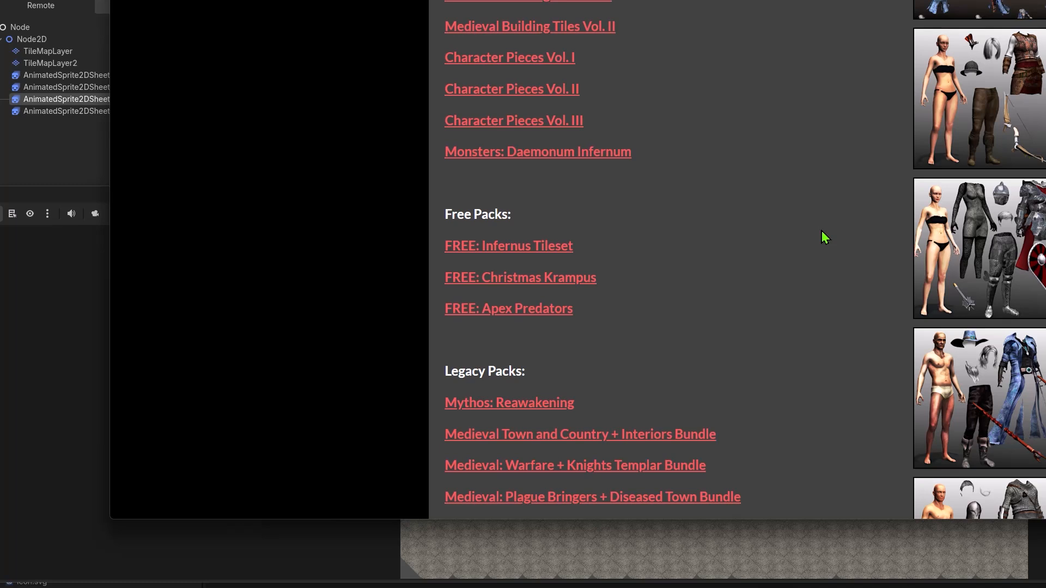
pyautogui.scroll(-5, 825, 238)
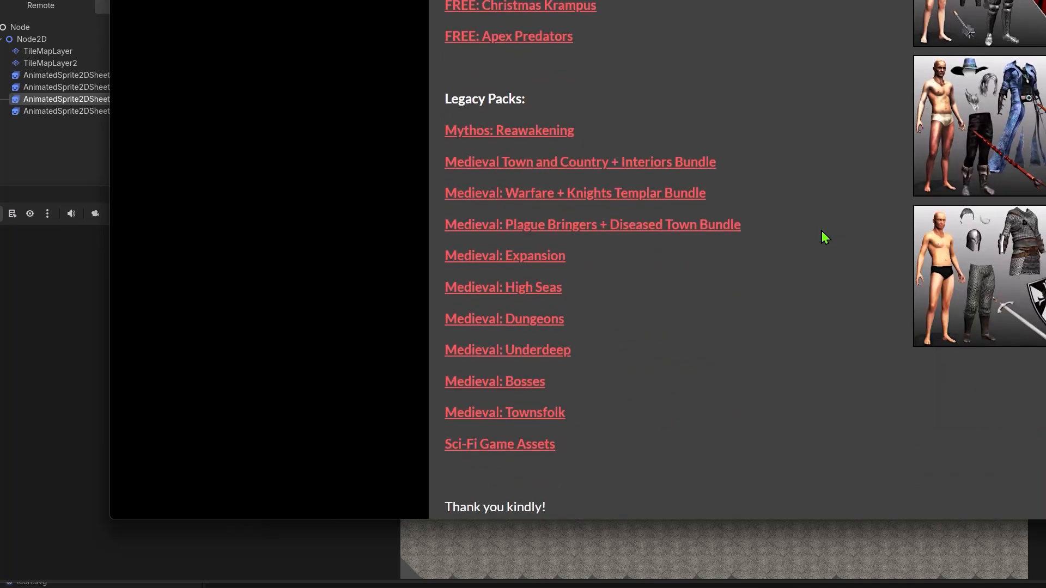
pyautogui.scroll(20, 824, 238)
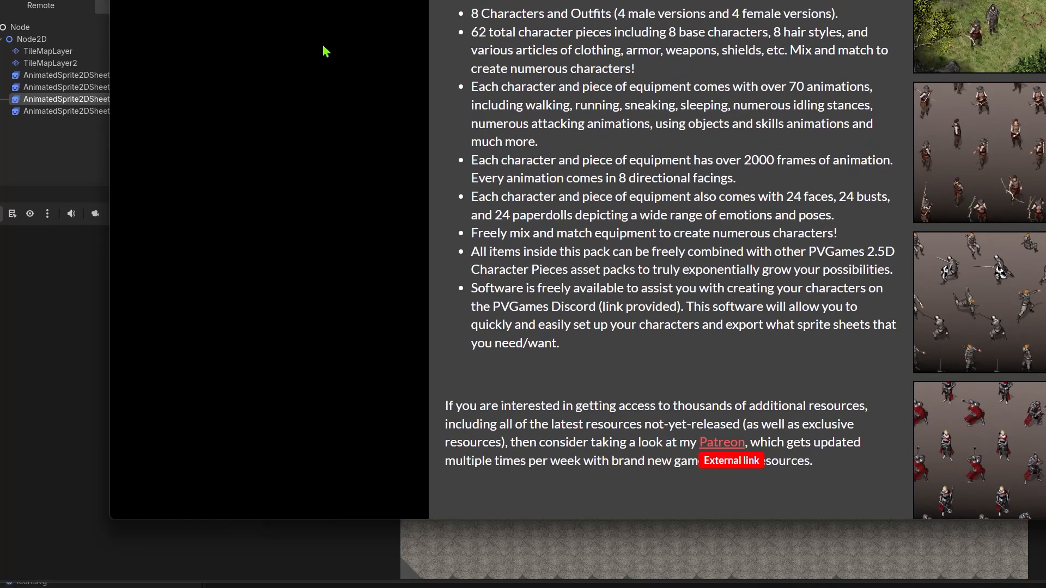
# Step: Review the ChatGPT-generated gdscript and the SpriteTest.gd script in the Godot editor
pyautogui.click(444, 1)
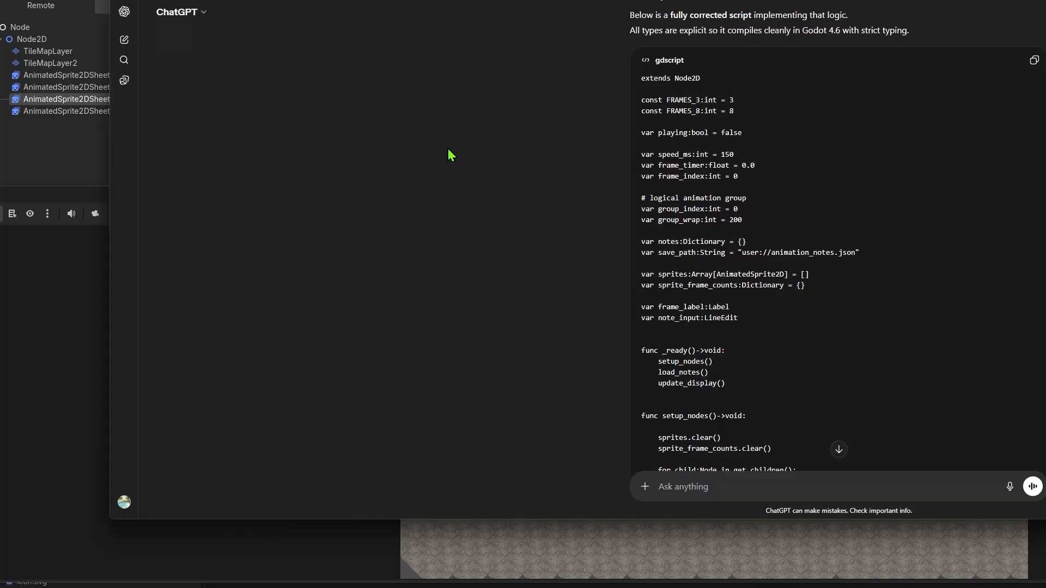
pyautogui.click(55, 357)
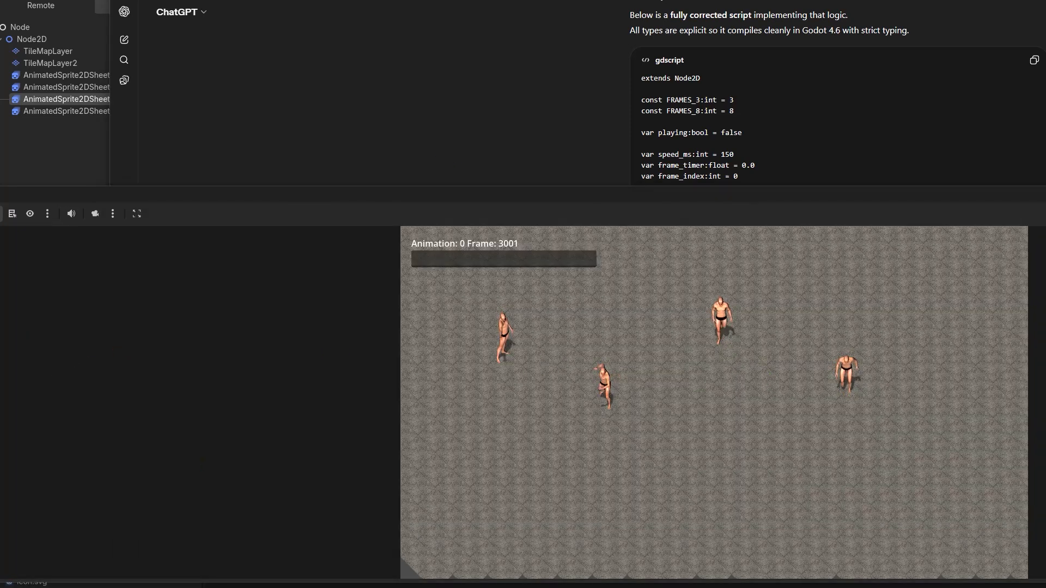
pyautogui.hotkey('alt', 'Tab')
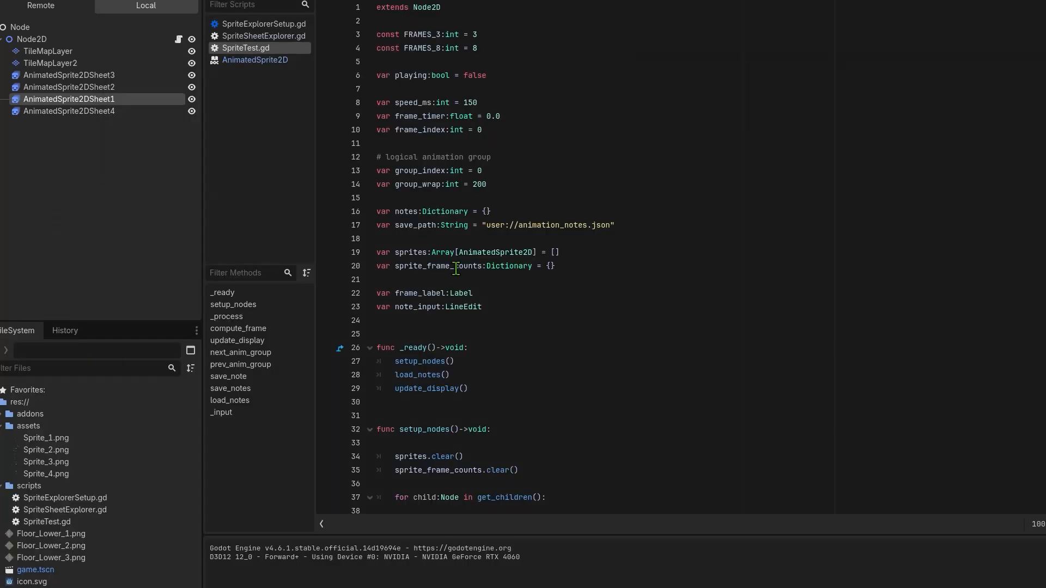
pyautogui.scroll(-3, 455, 269)
pyautogui.scroll(3, 561, 294)
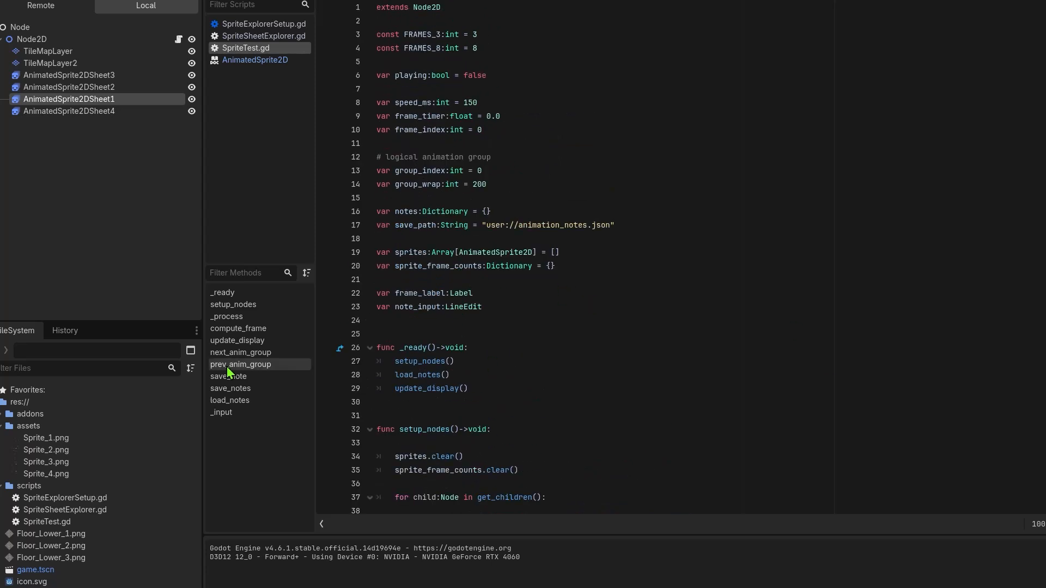
# Step: View the sprite sheets in the Footman_Base folder and the four animated sprites in the running game
pyautogui.click(2, 381)
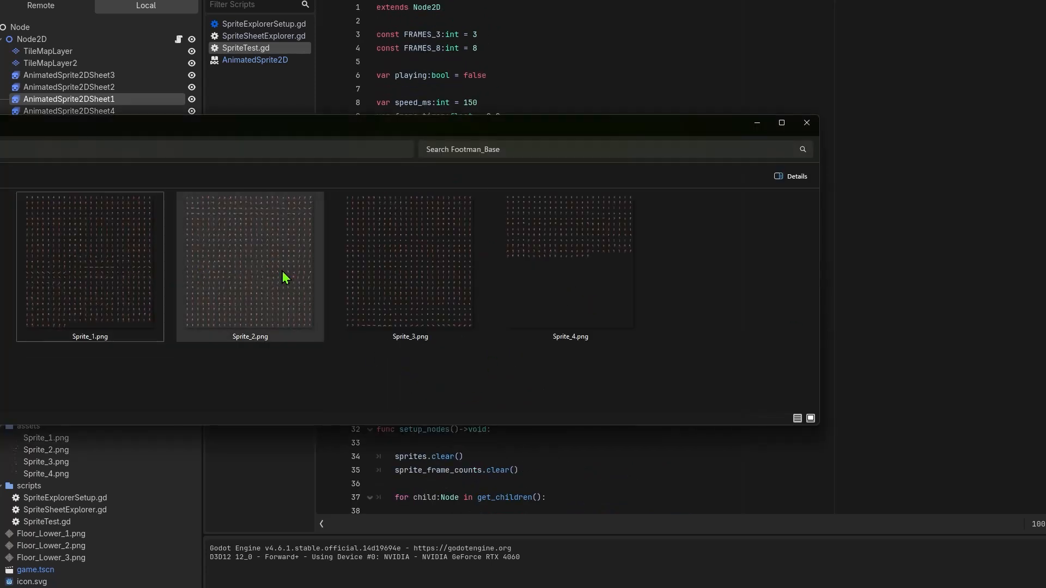
pyautogui.moveTo(286, 277)
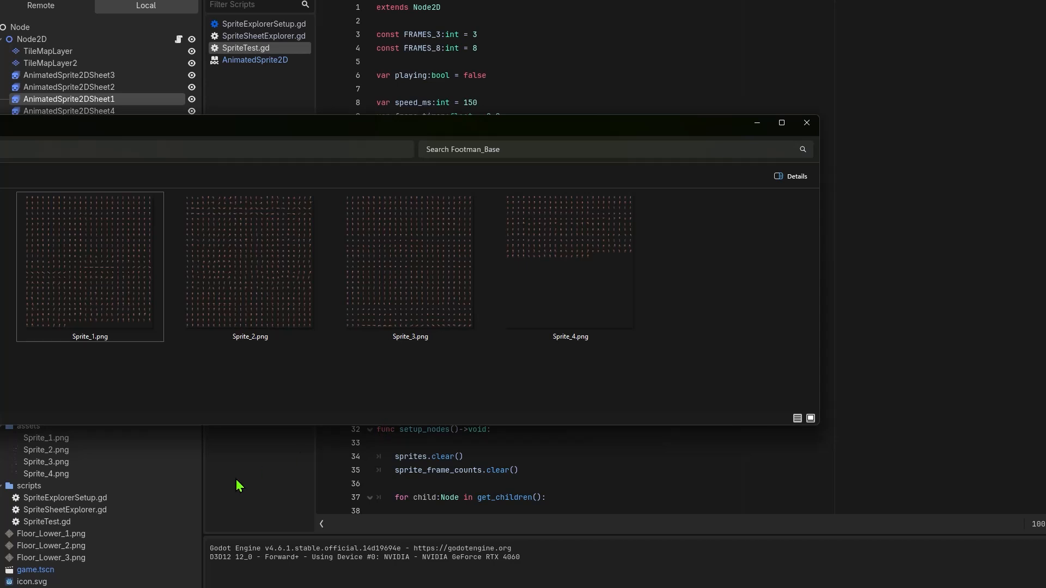
pyautogui.hotkey('alt', 'Tab')
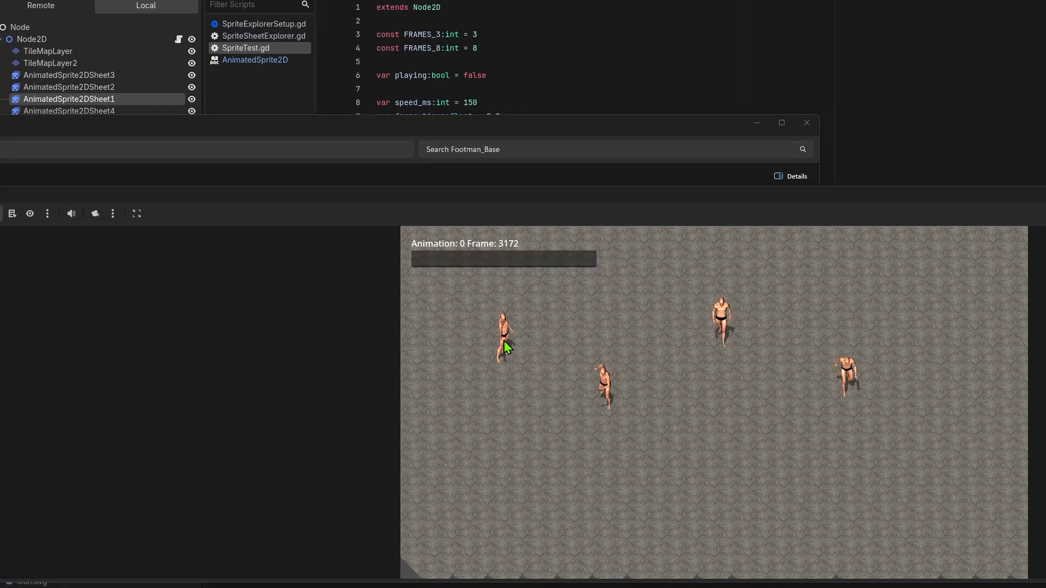
pyautogui.click(561, 203)
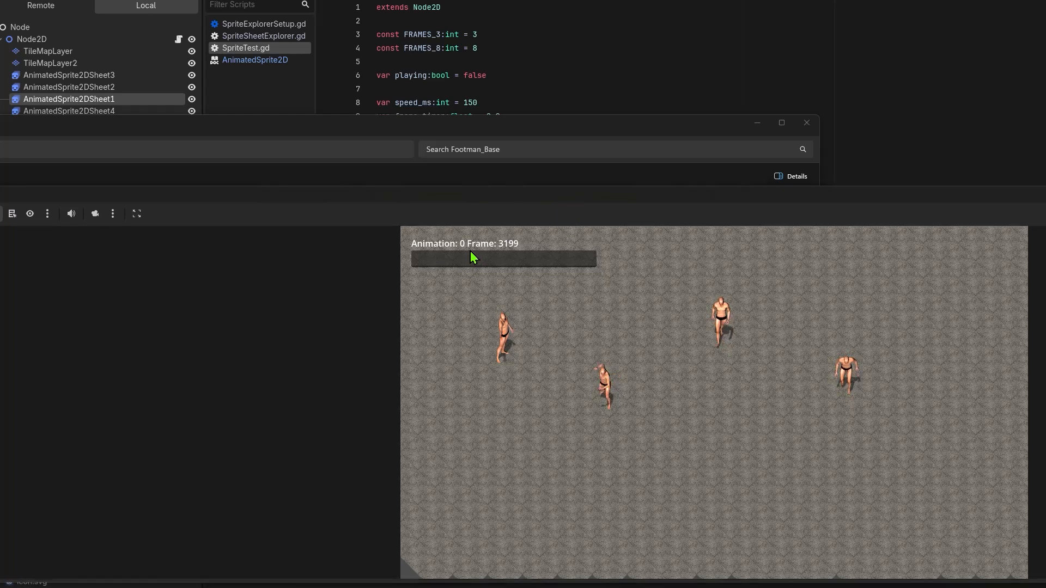
# Step: Return to the Footman_Base folder and inspect the sprite sheets Sprite_1.png through Sprite_4.png
pyautogui.click(575, 136)
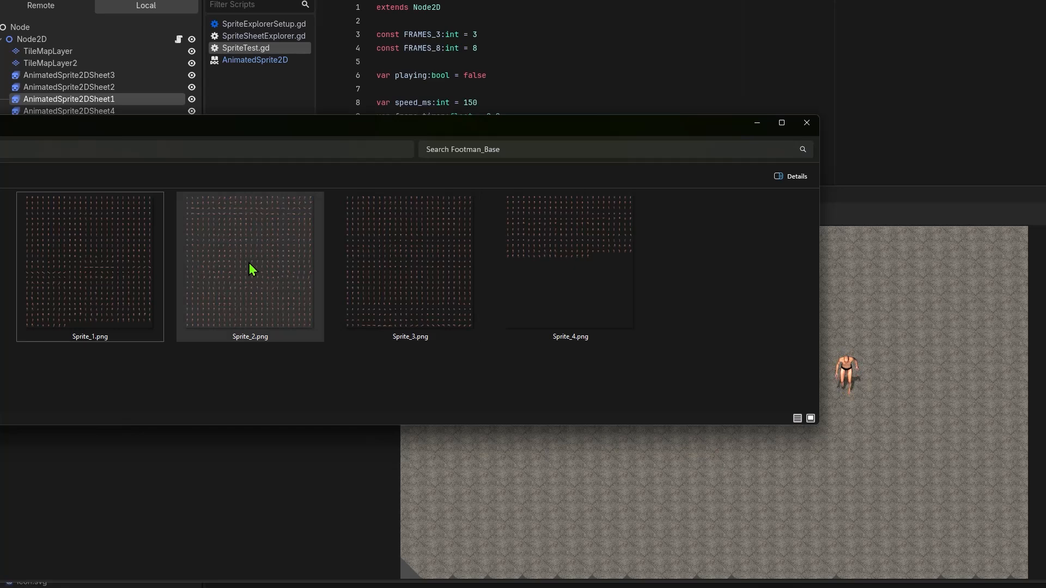
pyautogui.moveTo(116, 279)
pyautogui.moveTo(254, 272)
pyautogui.moveTo(231, 220)
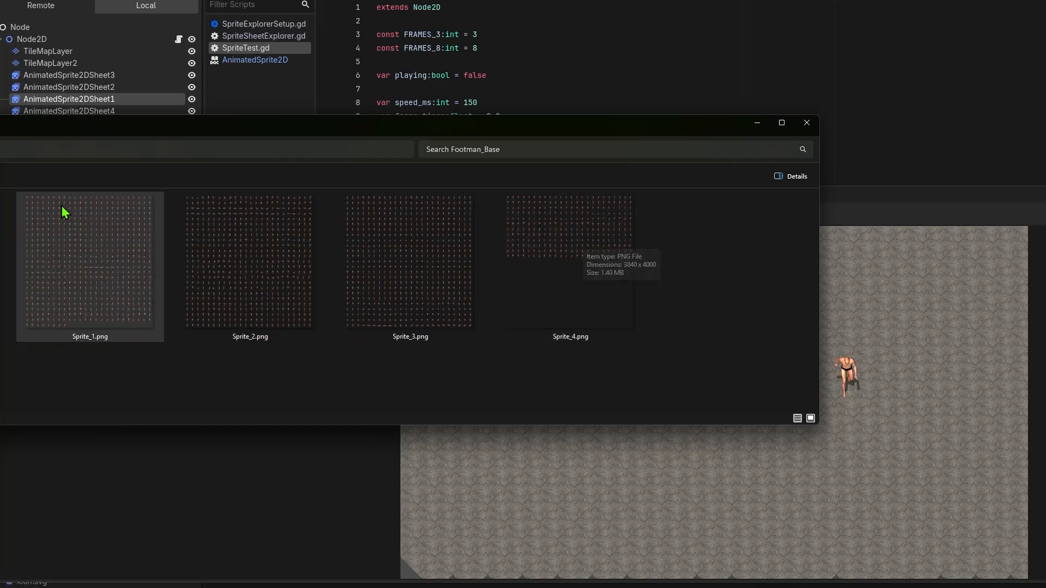
pyautogui.moveTo(98, 205)
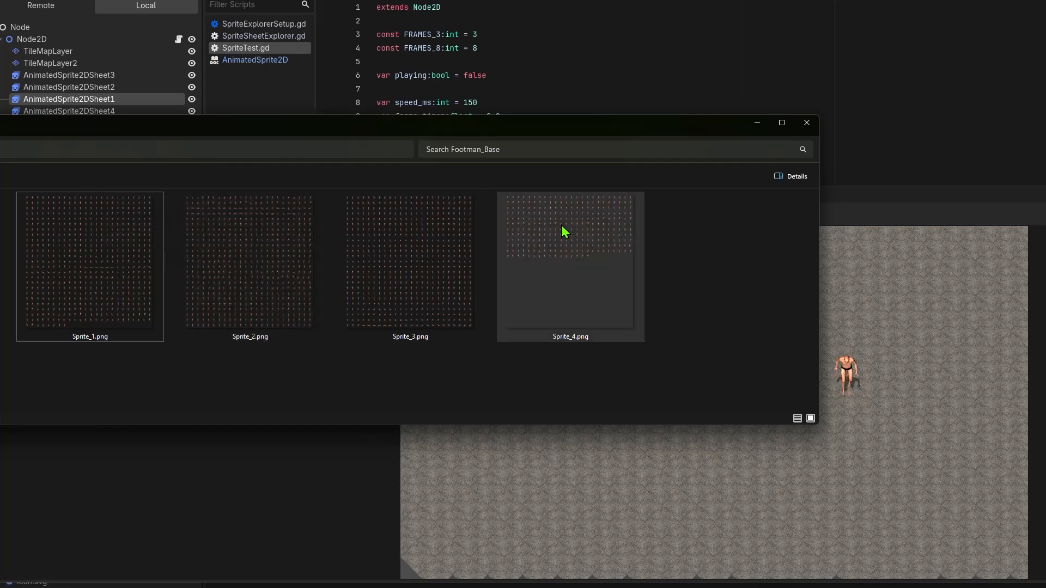
pyautogui.moveTo(539, 243)
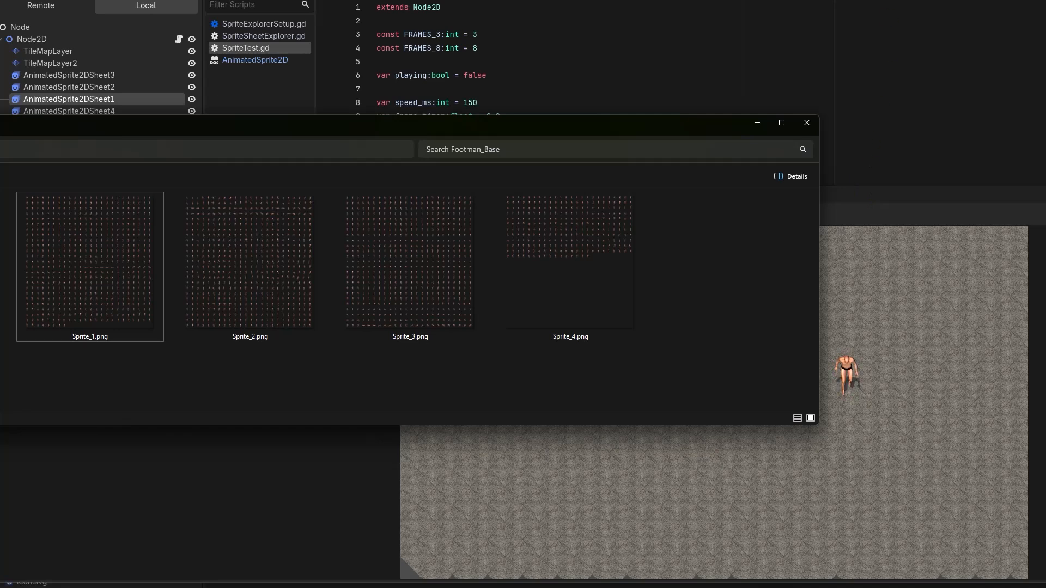
# Step: Switch back to the browser and review the features and related 2.5D packs on the Character Pieces Vol. I page
pyautogui.hotkey('alt', 'Tab')
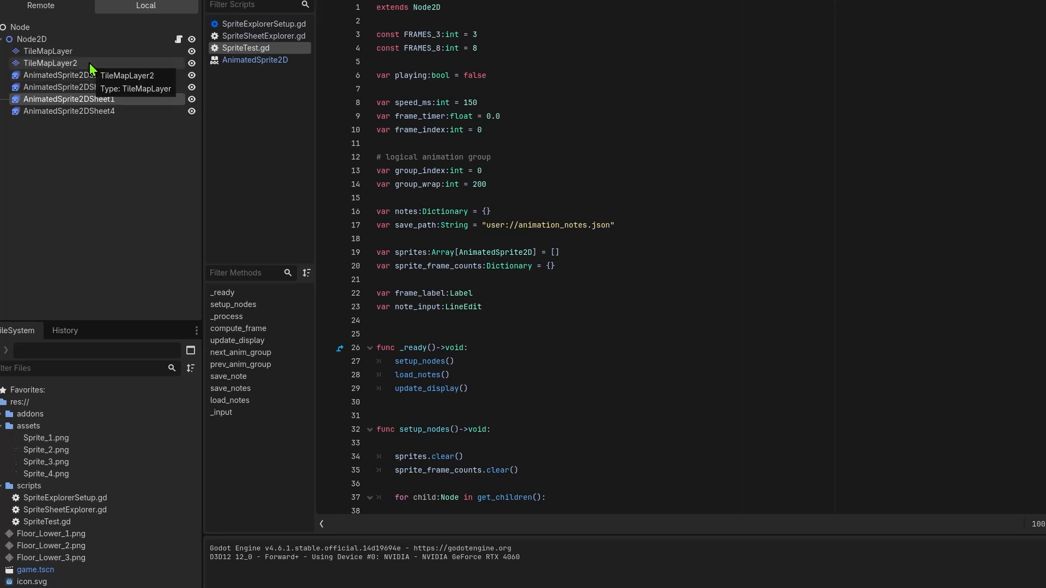
pyautogui.hotkey('alt', 'Tab')
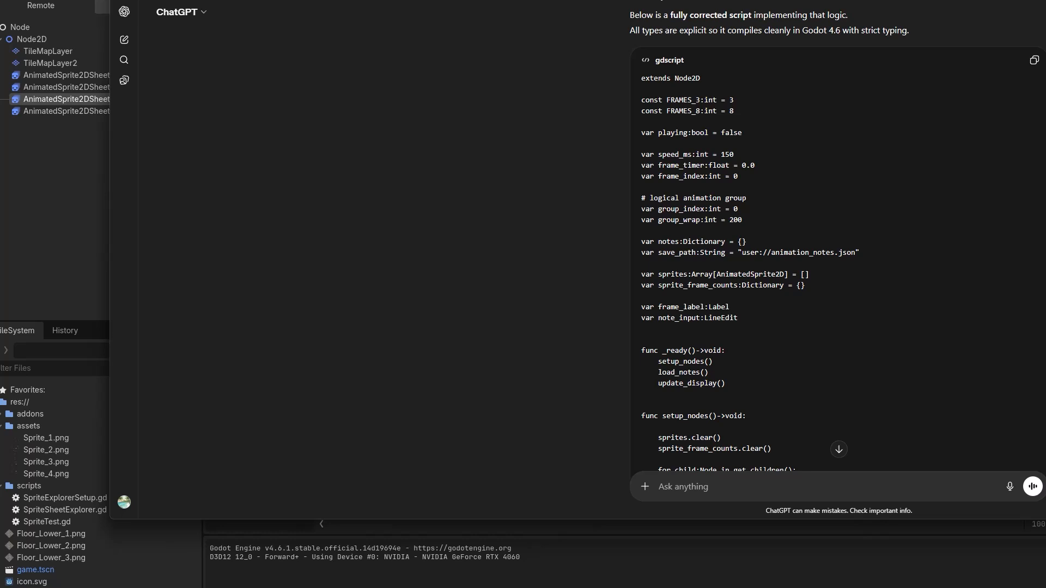
pyautogui.scroll(-5, 430, 152)
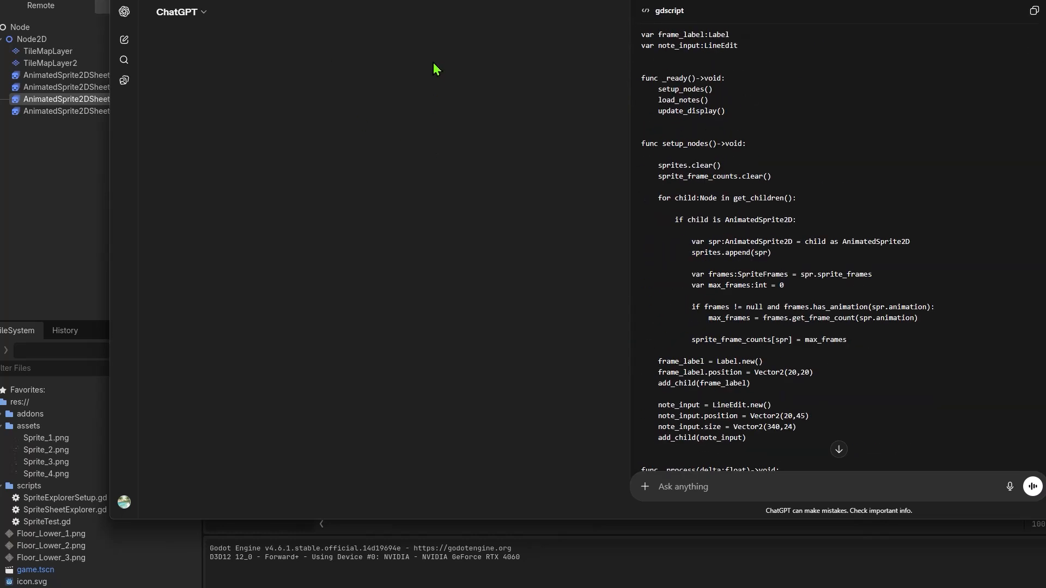
pyautogui.hotkey('ctrl', 'Tab')
pyautogui.scroll(12, 558, 156)
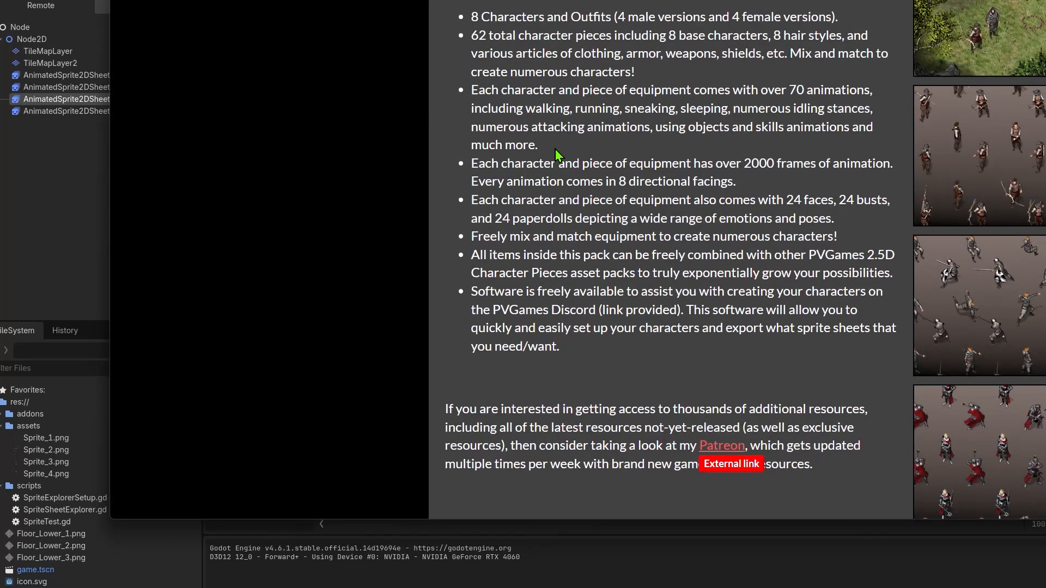
pyautogui.scroll(-5, 374, 121)
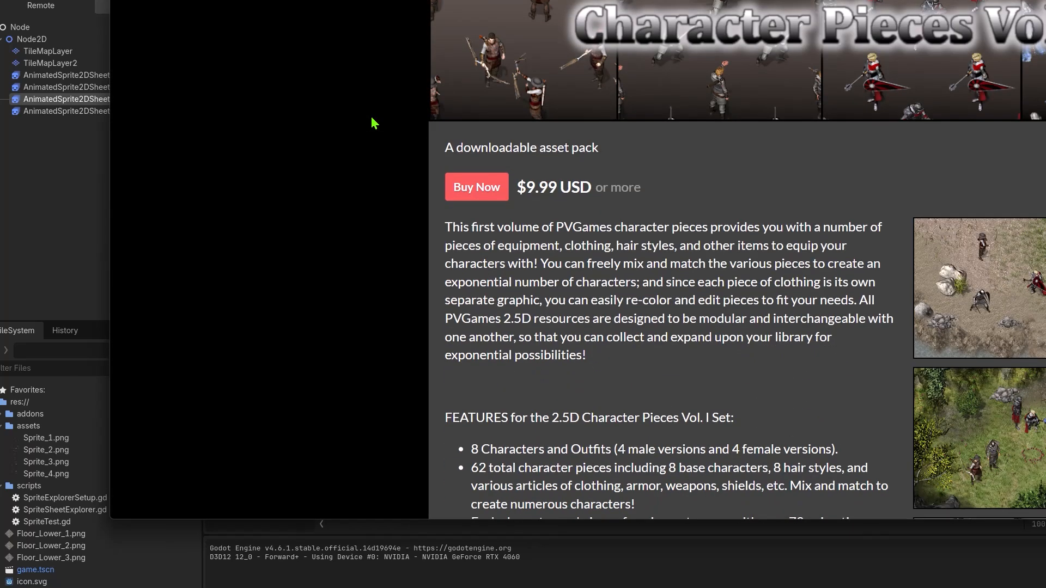
pyautogui.scroll(5, 374, 122)
pyautogui.scroll(-15, 374, 121)
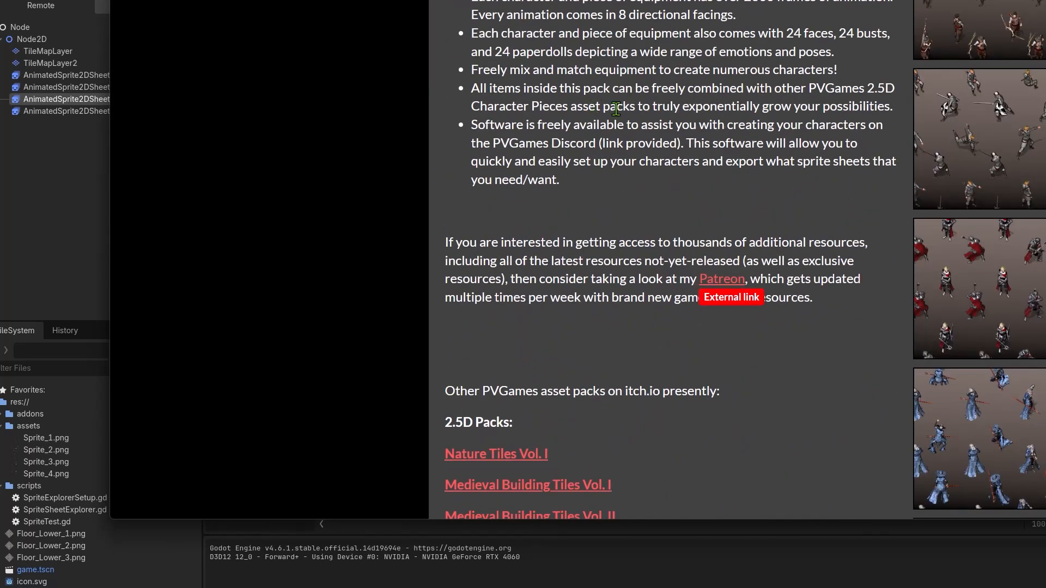
pyautogui.scroll(-5, 616, 109)
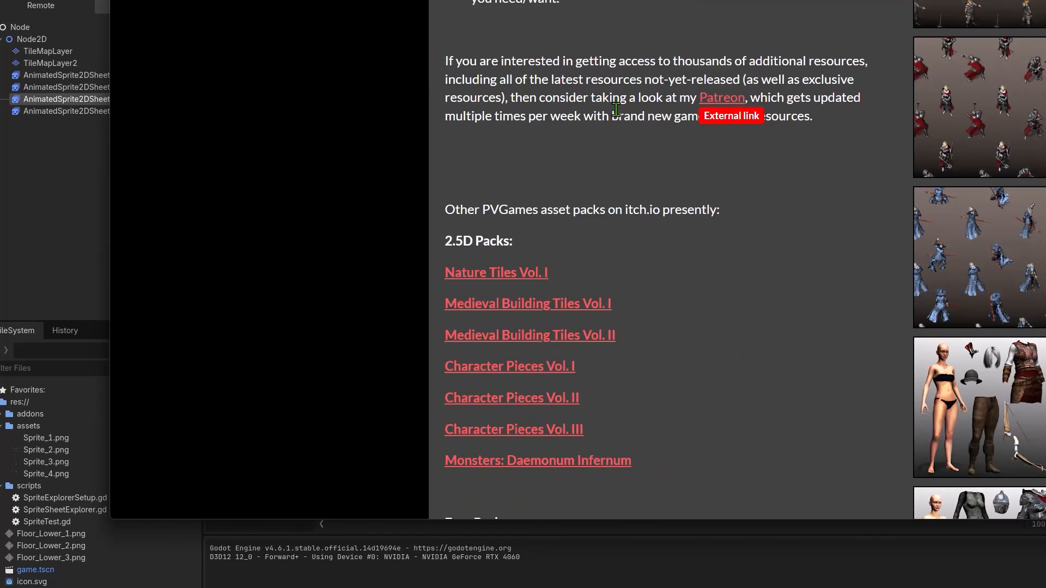
pyautogui.scroll(8, 516, 31)
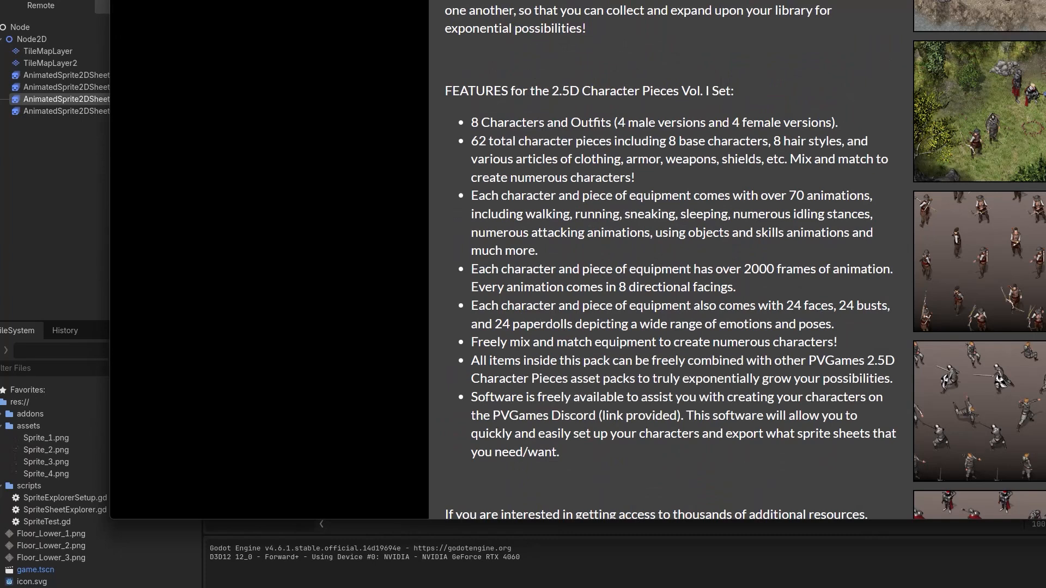
# Step: Look over the Pioneer Valley Games profile on X, and return to the asset pack page
pyautogui.hotkey('ctrl', 'Tab')
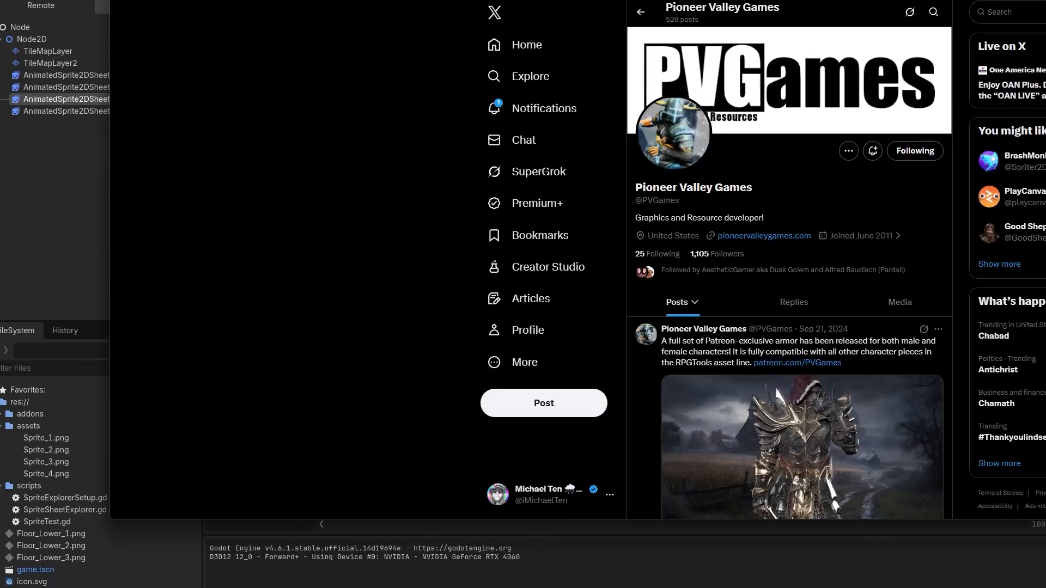
pyautogui.scroll(-7, 681, 74)
pyautogui.scroll(3, 687, 73)
pyautogui.scroll(5, 691, 77)
pyautogui.hotkey('ctrl', 'shift', 'Tab')
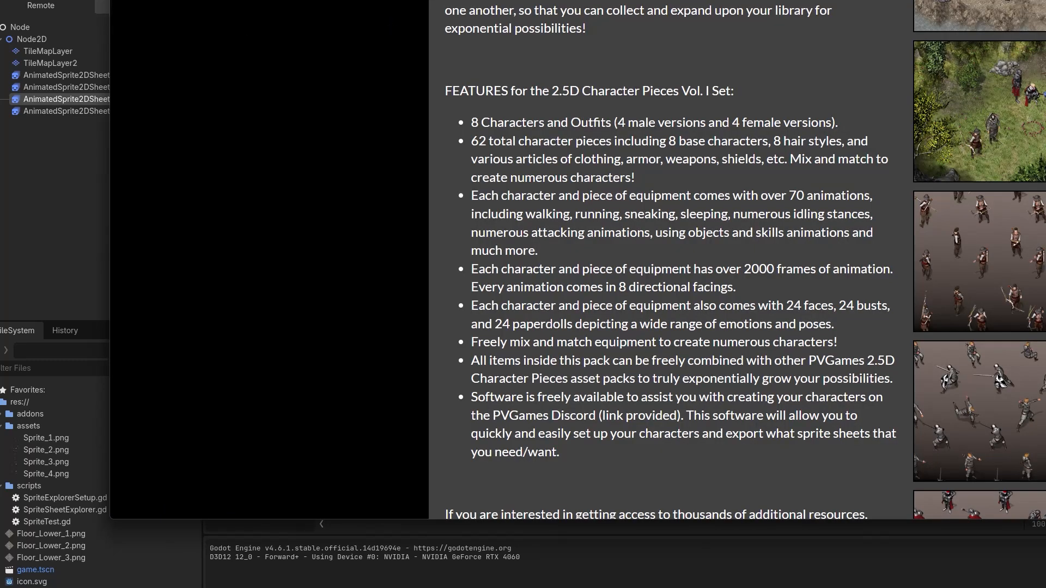
# Step: Switch to the running Godot game and step forward through the animations of the four sprites
pyautogui.hotkey('alt', 'Tab')
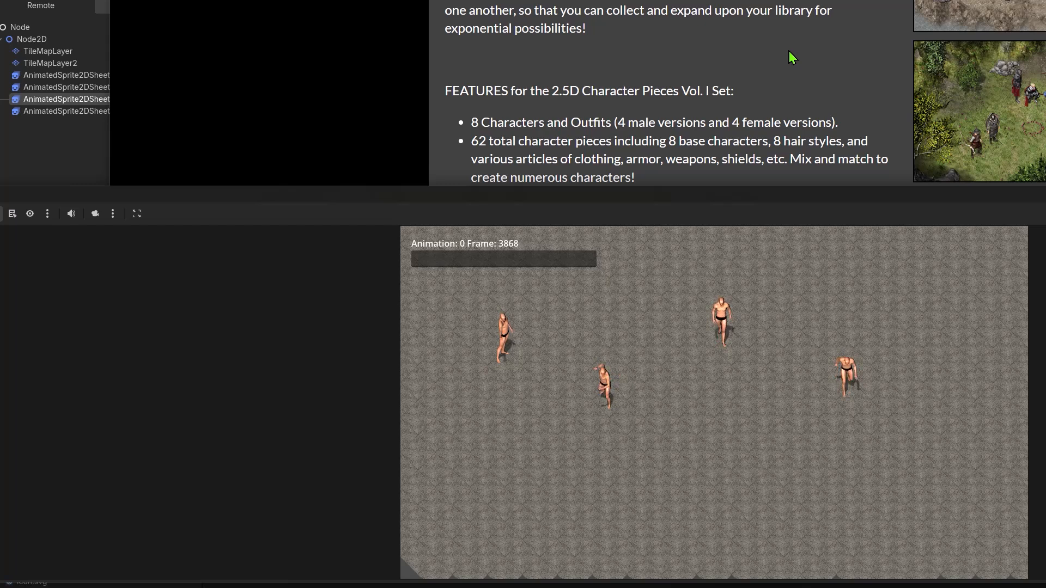
pyautogui.click(858, 257)
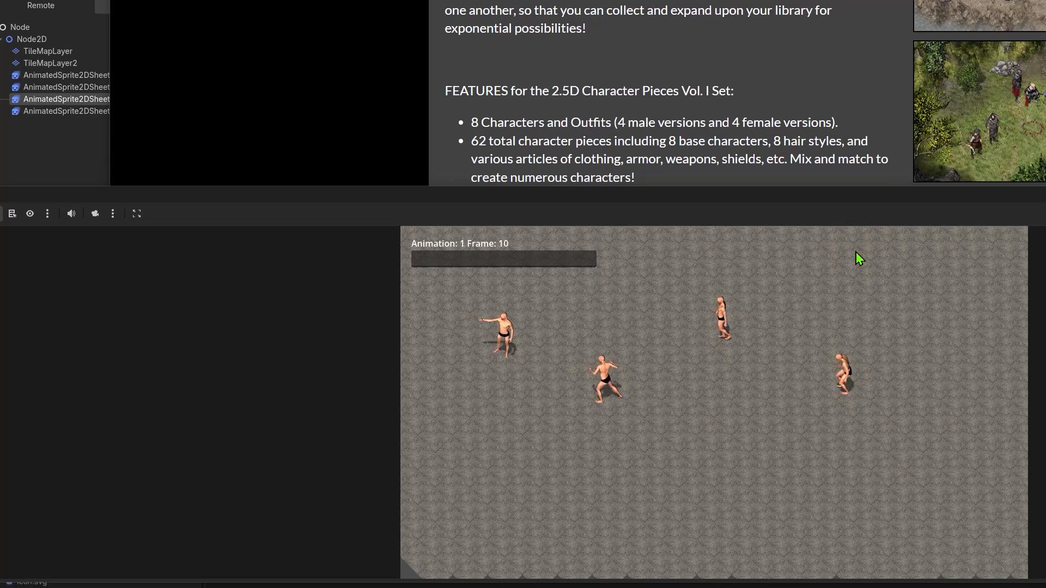
pyautogui.click(577, 298)
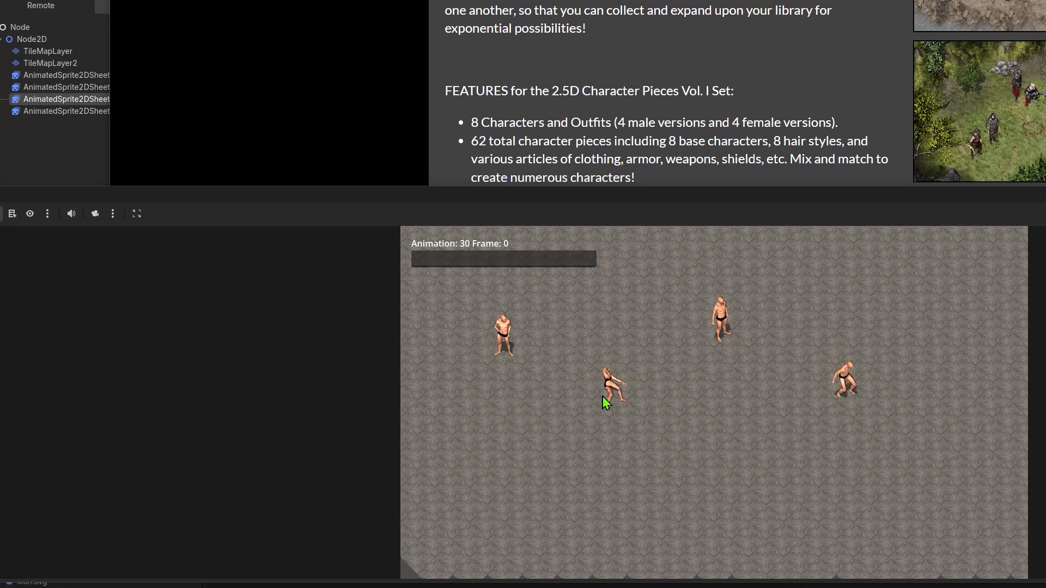
pyautogui.press('Right')
pyautogui.press('Right')
pyautogui.press('Right')
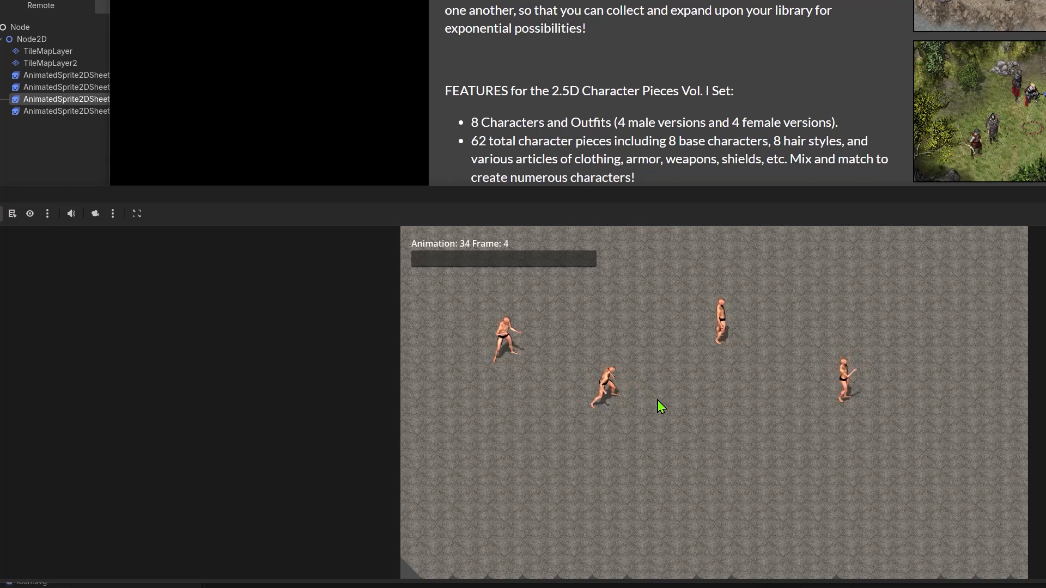
pyautogui.press('Right')
pyautogui.press('Right')
pyautogui.press('Right')
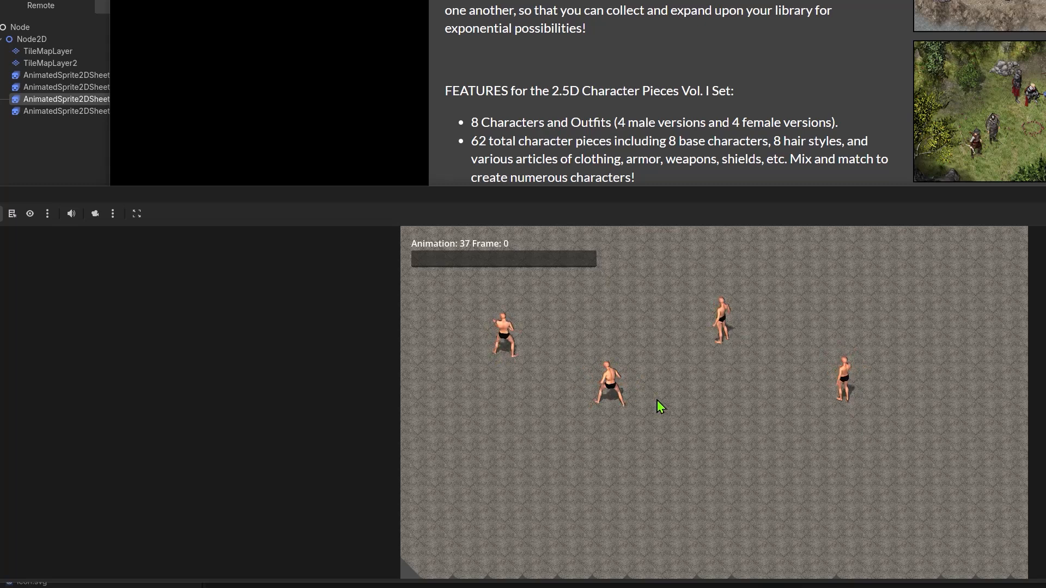
pyautogui.press('Right')
pyautogui.press('Right')
pyautogui.press('Right')
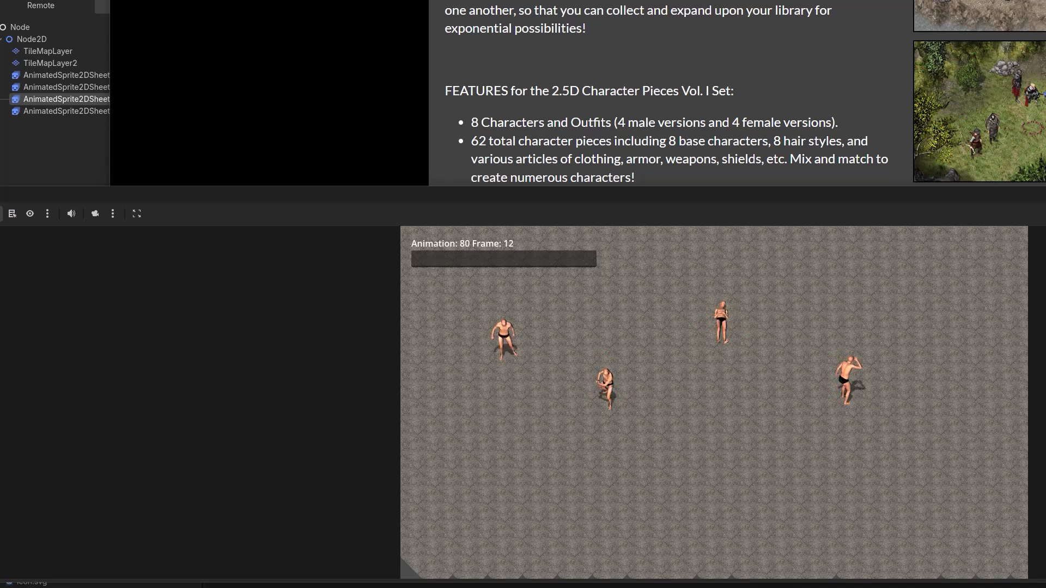
# Step: Bring up the Footman_Base folder to view its four sprite sheets, and switch back to the running Godot game
pyautogui.click(243, 587)
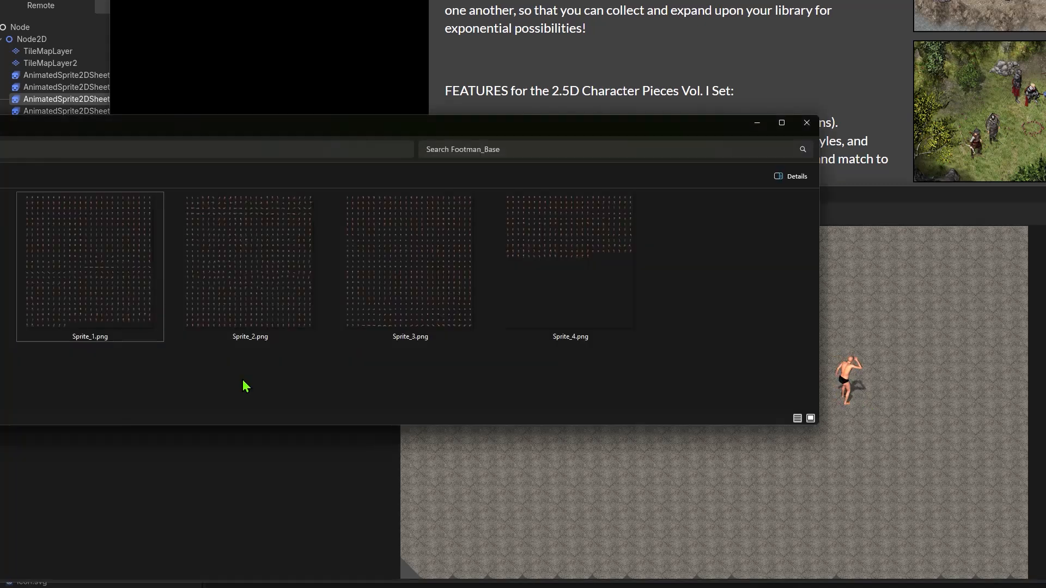
pyautogui.click(869, 436)
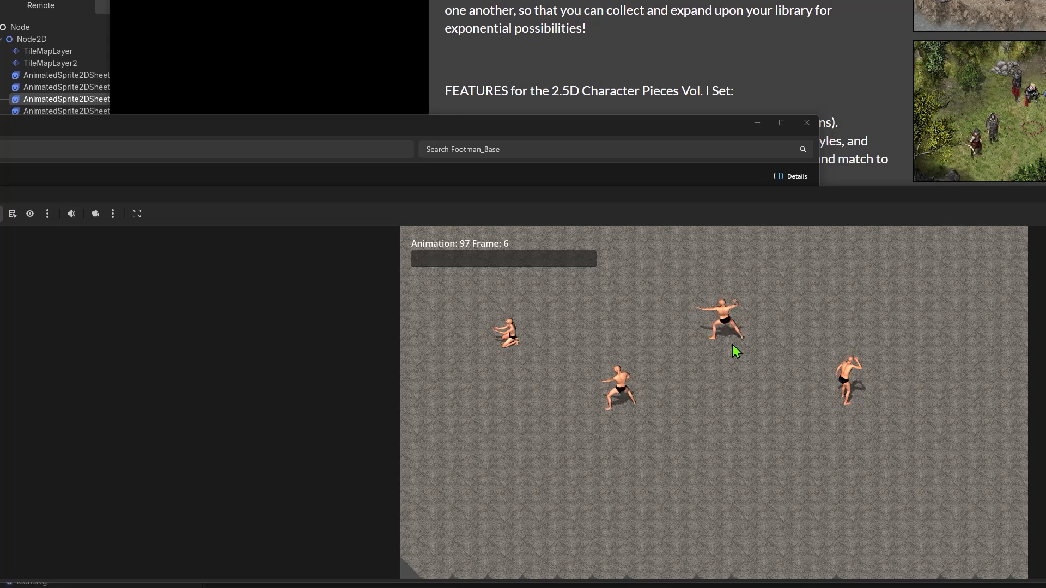
# Step: Step the sprites through their animations in the running game, from animation 97 up to about 170
pyautogui.press('Left')
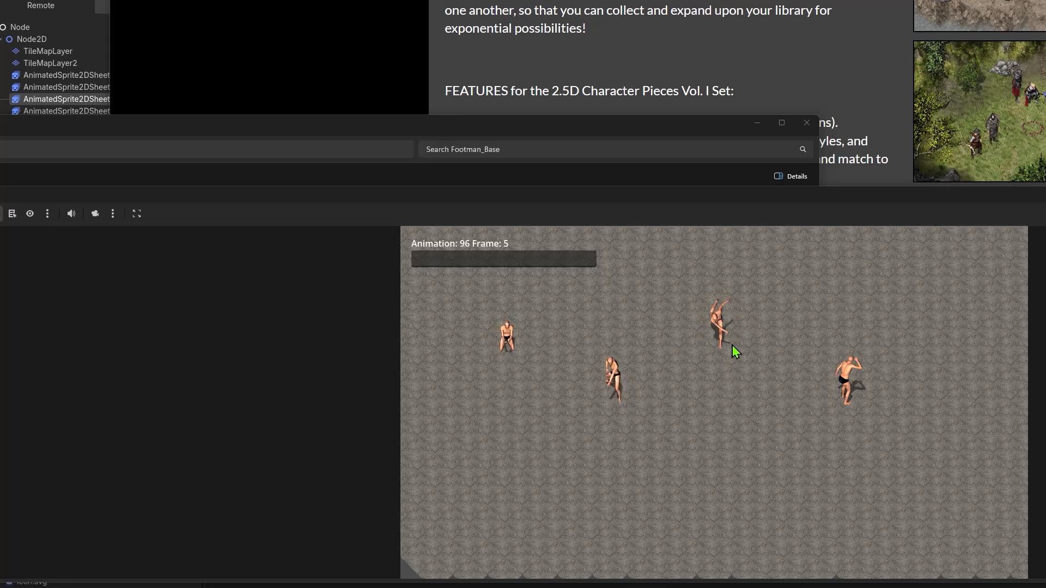
pyautogui.press('Right')
pyautogui.press('Right')
pyautogui.press('Right')
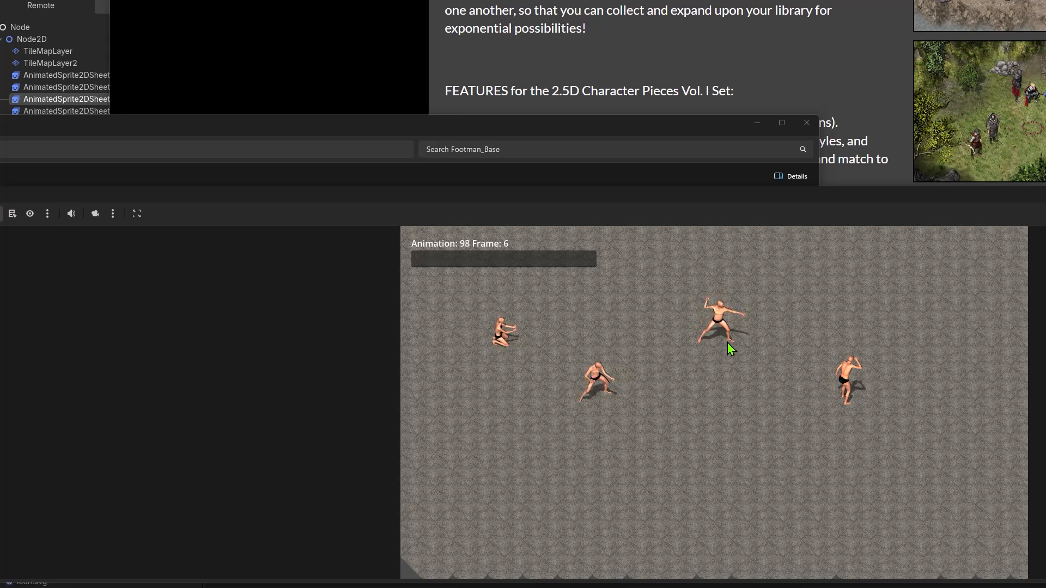
pyautogui.press('Right')
pyautogui.press('Right')
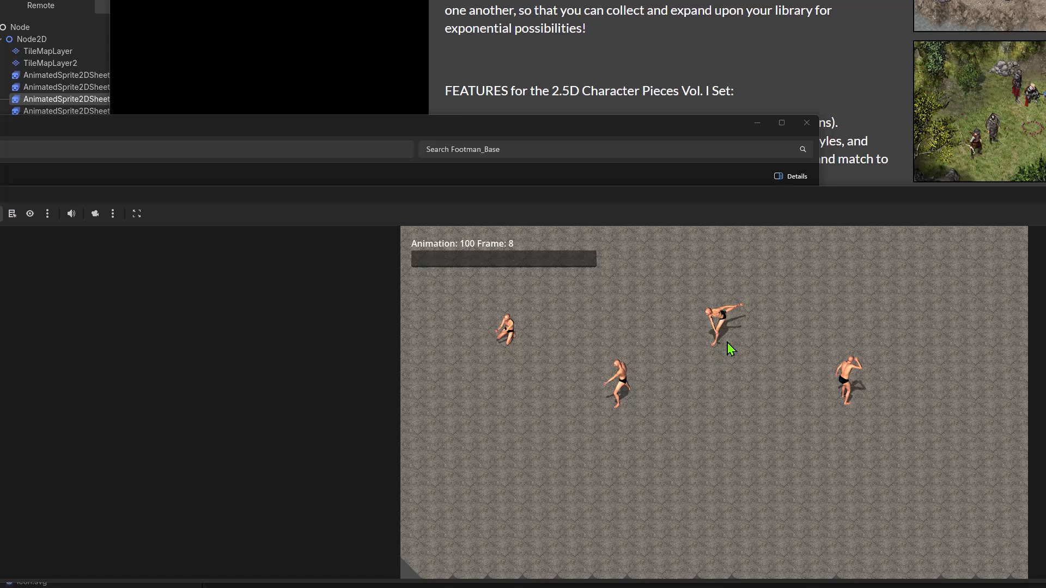
pyautogui.press('Right')
pyautogui.press('Right')
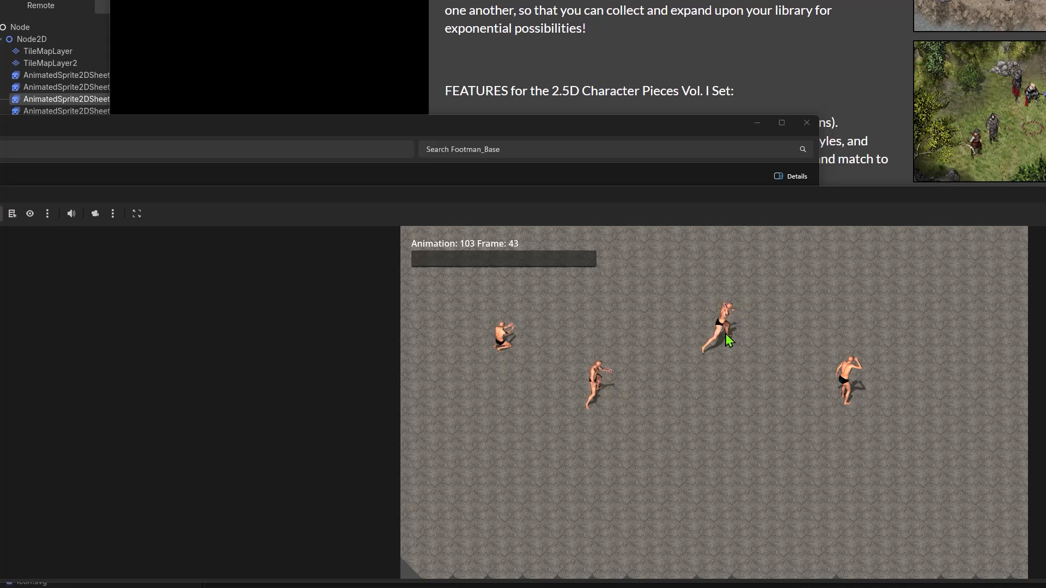
pyautogui.press('Right')
pyautogui.press('Right')
pyautogui.press('Right')
pyautogui.press('Right')
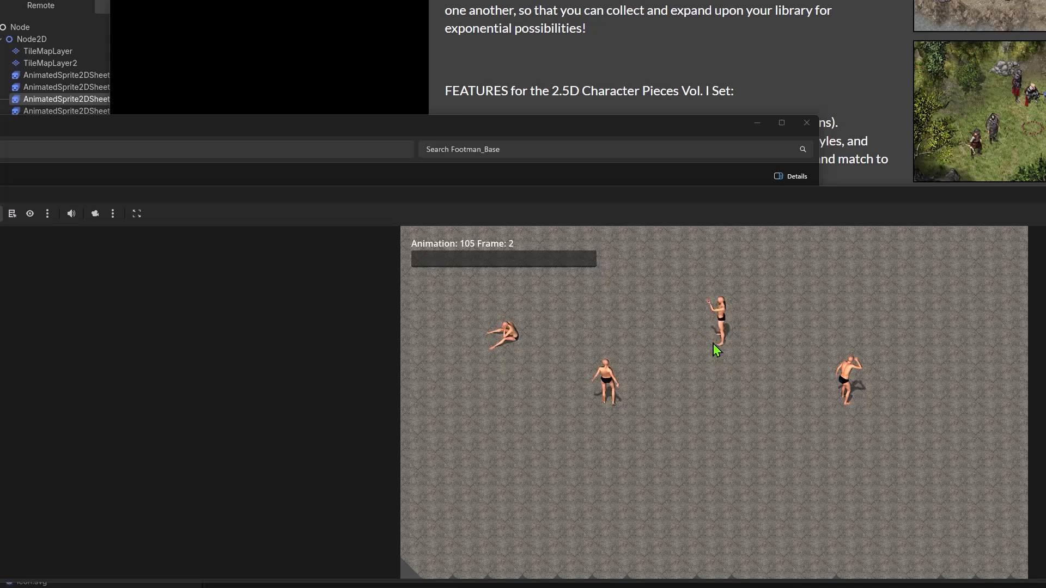
pyautogui.press('Right')
pyautogui.press('Right')
pyautogui.press('Right')
pyautogui.press('Right')
pyautogui.press('Right')
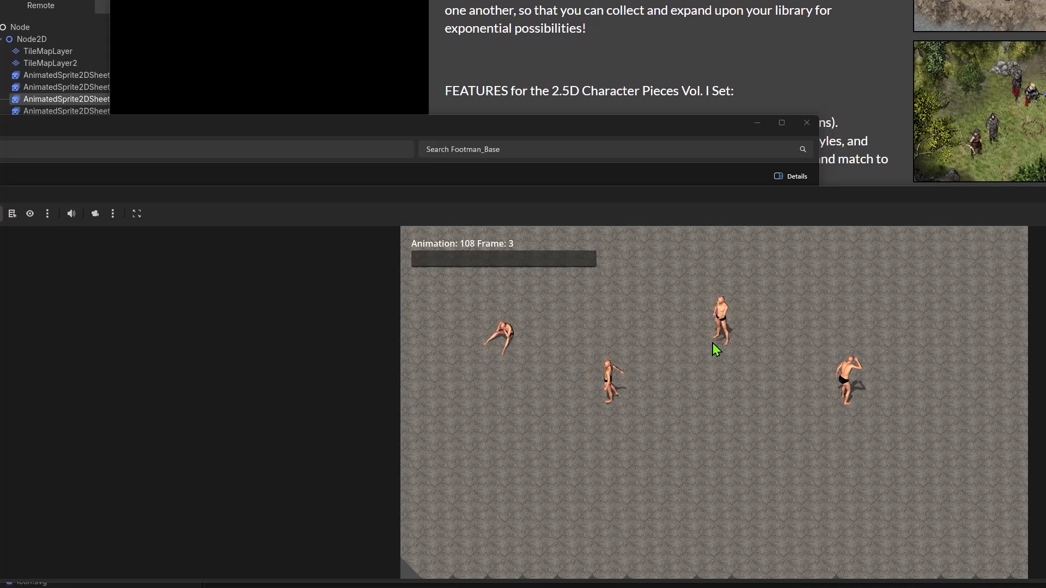
pyautogui.press('Right')
pyautogui.press('Right')
pyautogui.press('Right')
pyautogui.press('Right')
pyautogui.press('Right')
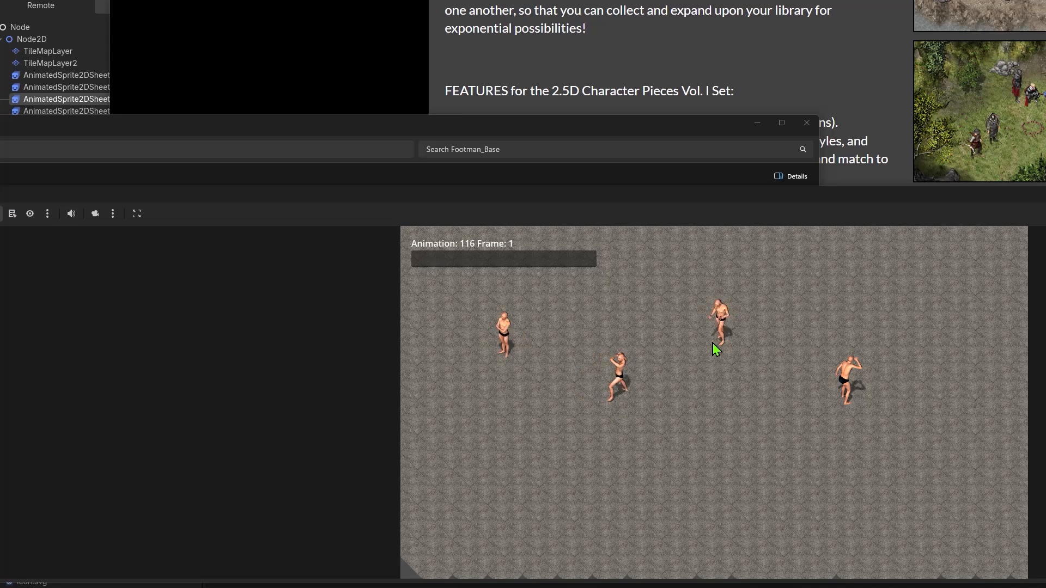
pyautogui.press('Right')
pyautogui.press('Right')
pyautogui.press('Right')
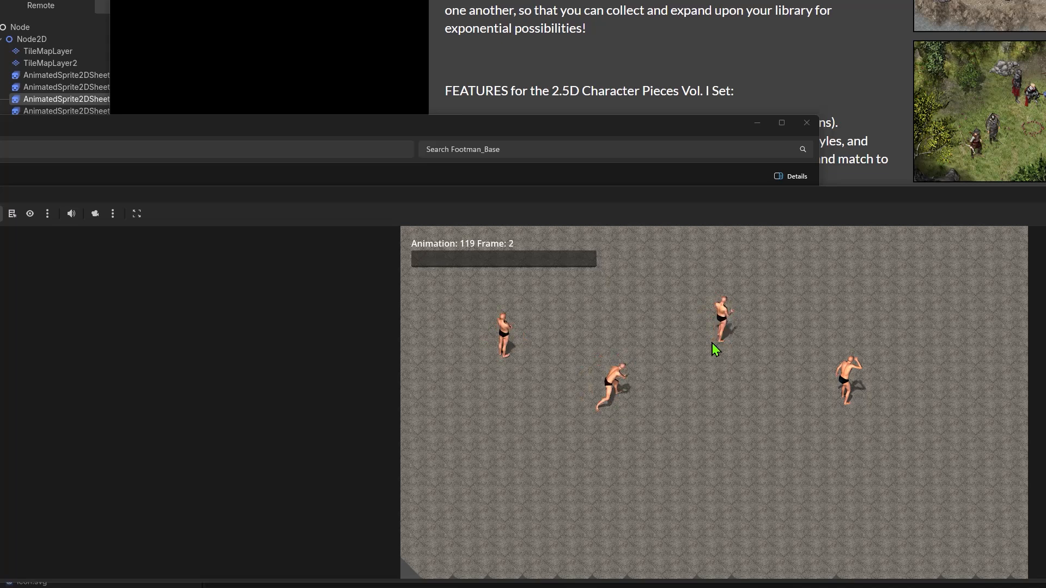
pyautogui.press('Right')
pyautogui.press('Right')
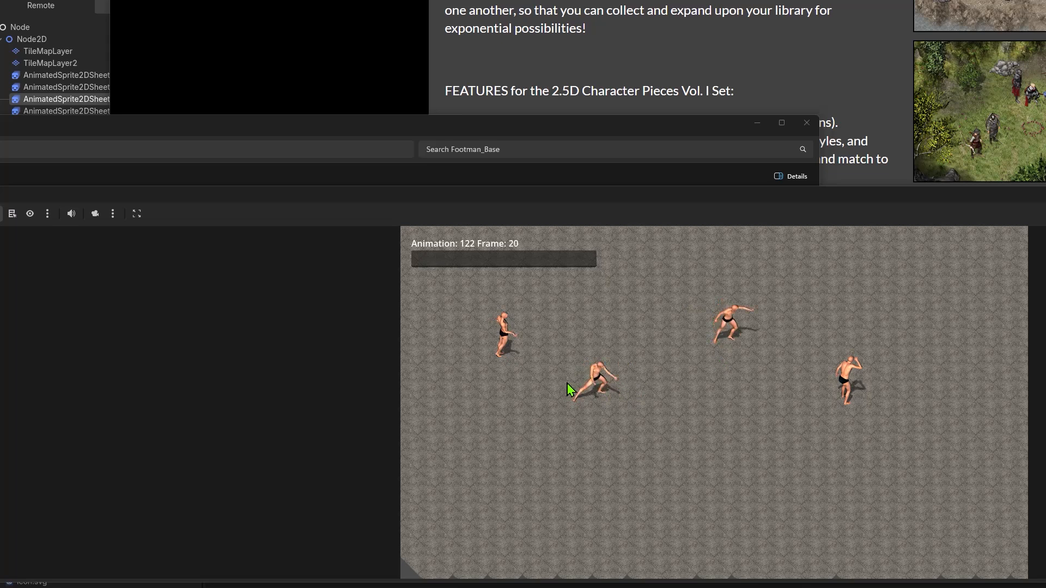
pyautogui.press('Right')
pyautogui.press('Right')
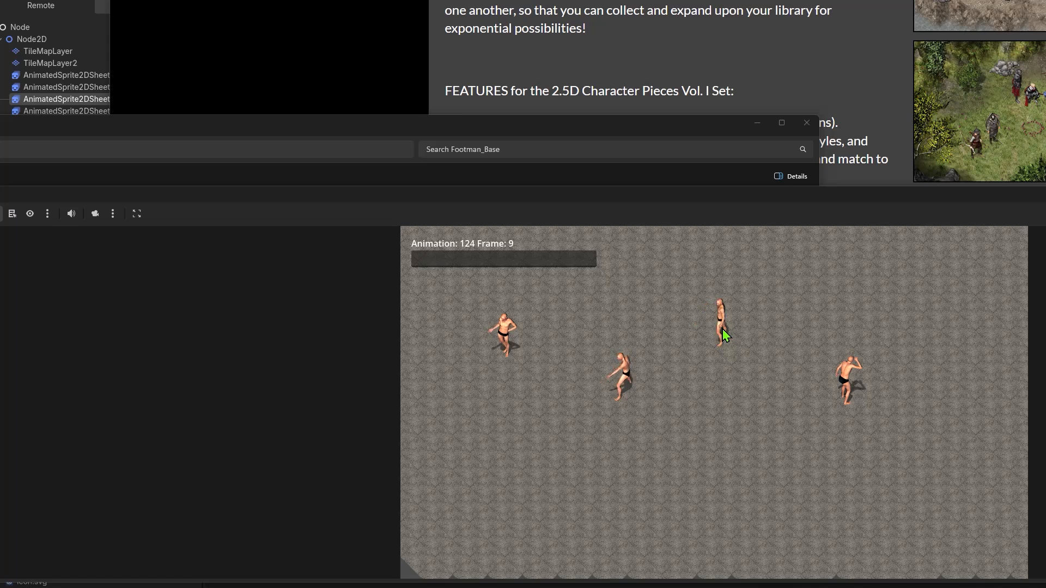
pyautogui.press('Right')
pyautogui.press('Right')
pyautogui.press('Right')
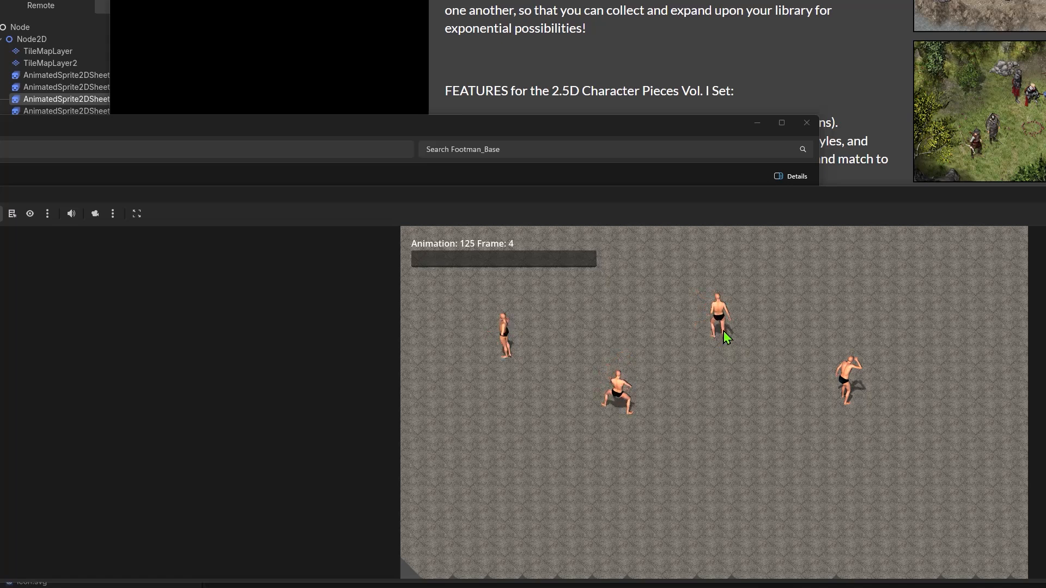
pyautogui.press('Right')
pyautogui.press('Right')
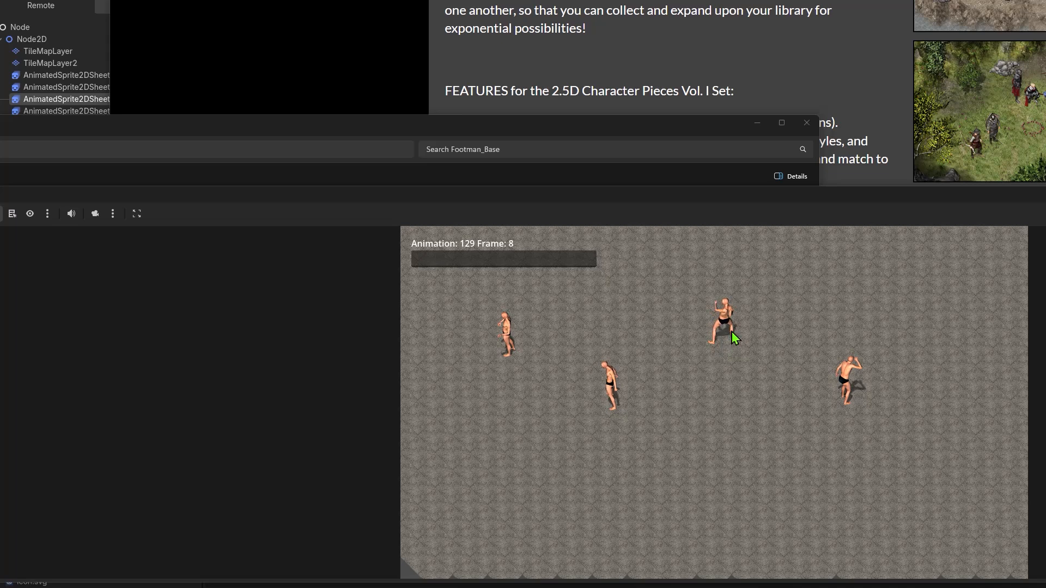
pyautogui.press('Right')
pyautogui.press('Right')
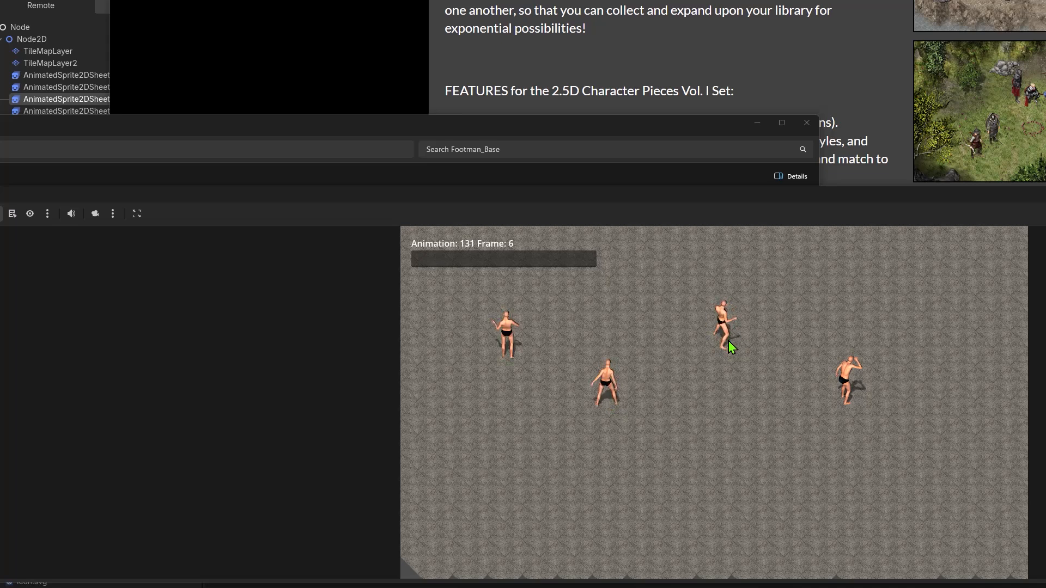
pyautogui.press('Right')
pyautogui.press('Right')
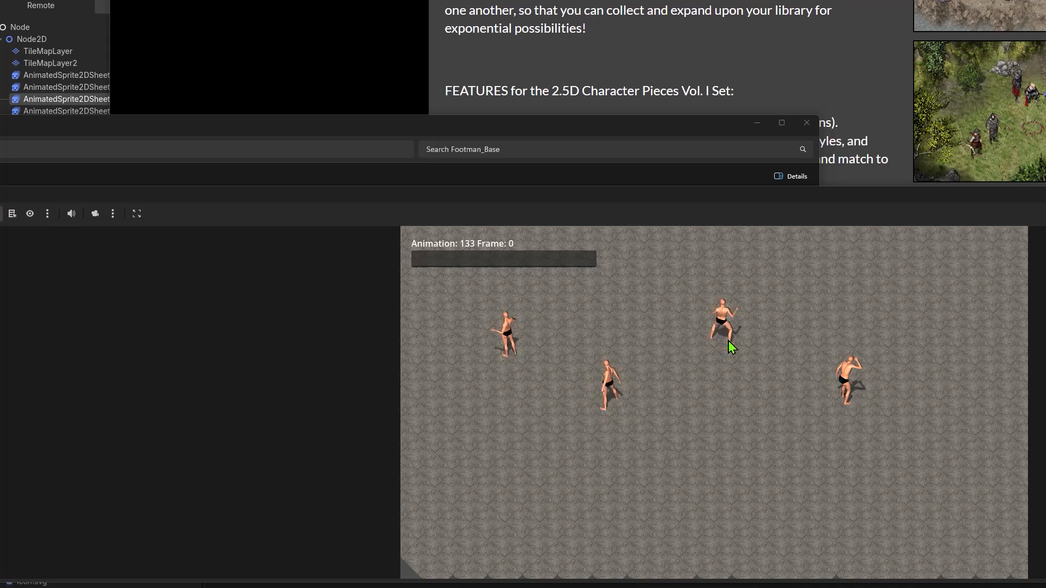
pyautogui.press('Right')
pyautogui.press('Right')
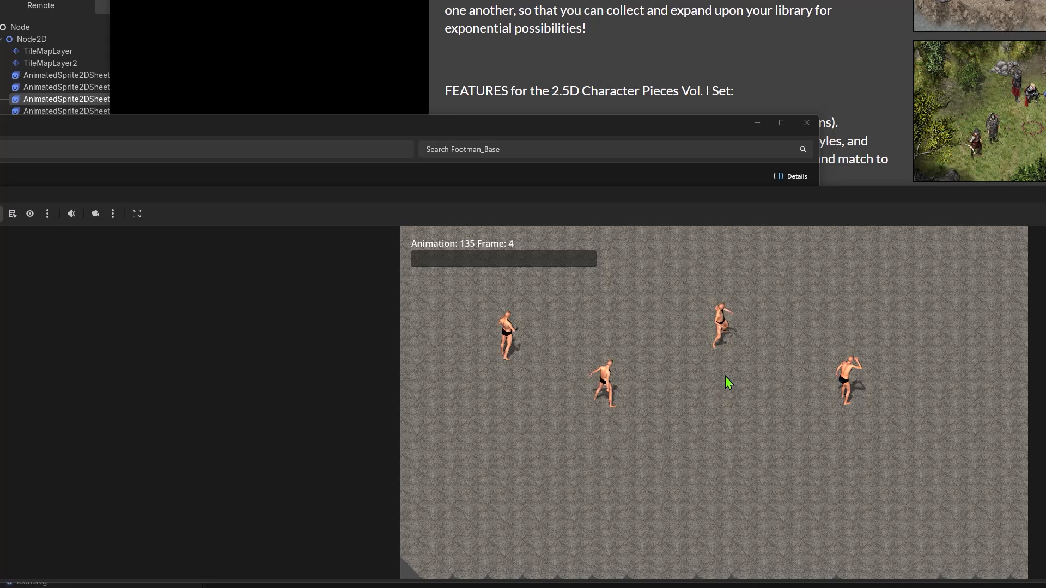
pyautogui.press('Right')
pyautogui.press('Right')
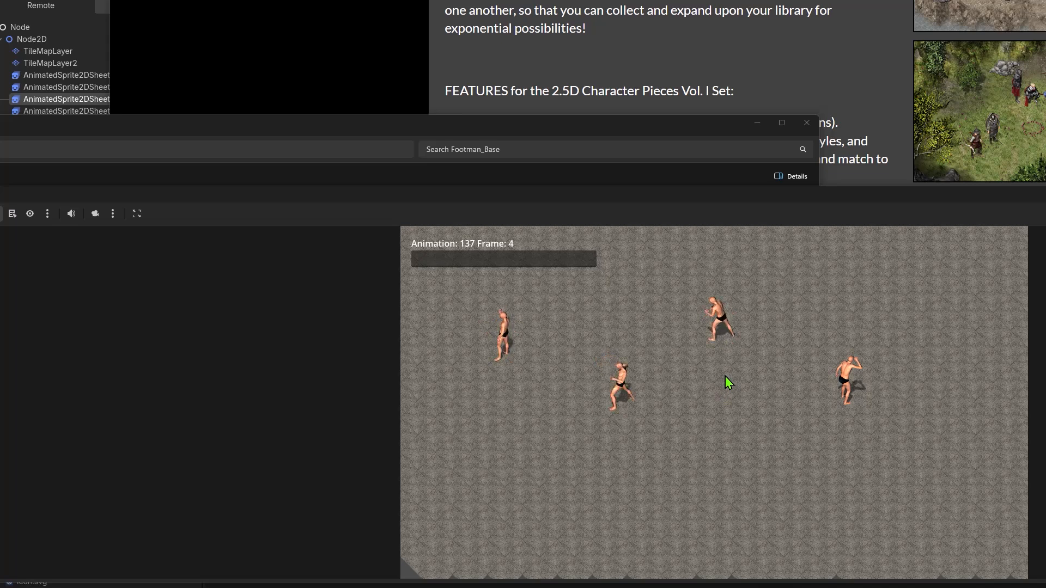
pyautogui.press('Right')
pyautogui.press('Right')
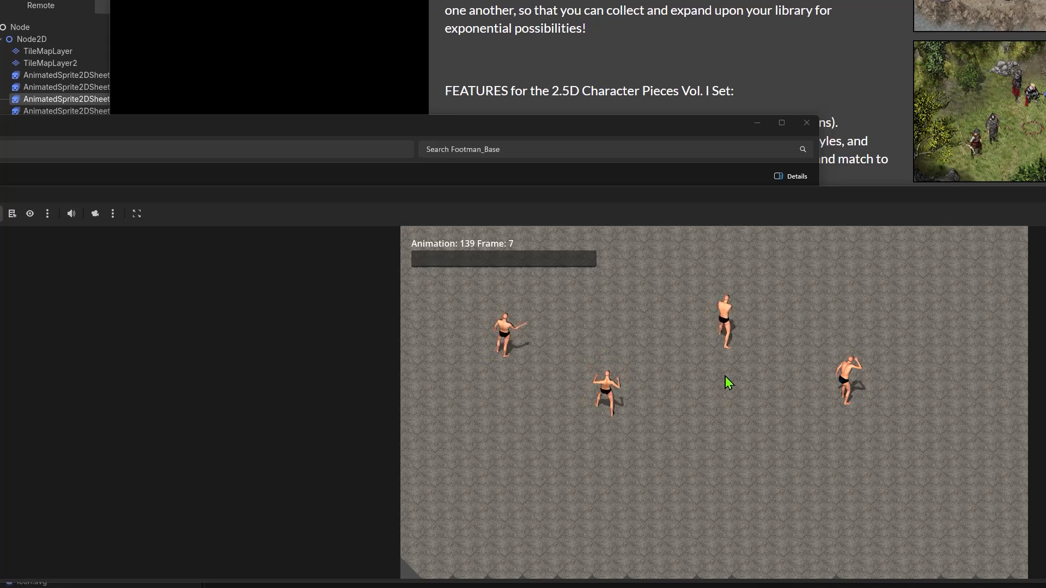
pyautogui.press('Right')
pyautogui.press('Right')
pyautogui.press('Right')
pyautogui.press('Right')
pyautogui.press('Right')
pyautogui.press('Right')
pyautogui.press('Right')
pyautogui.press('Right')
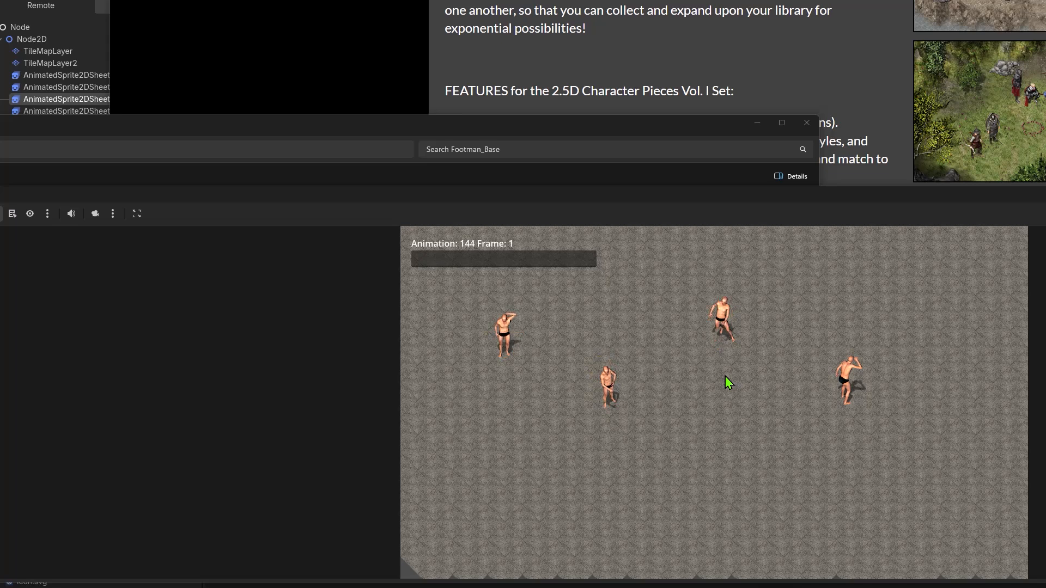
pyautogui.press('Right')
pyautogui.press('Right')
pyautogui.press('Right')
pyautogui.press('Right')
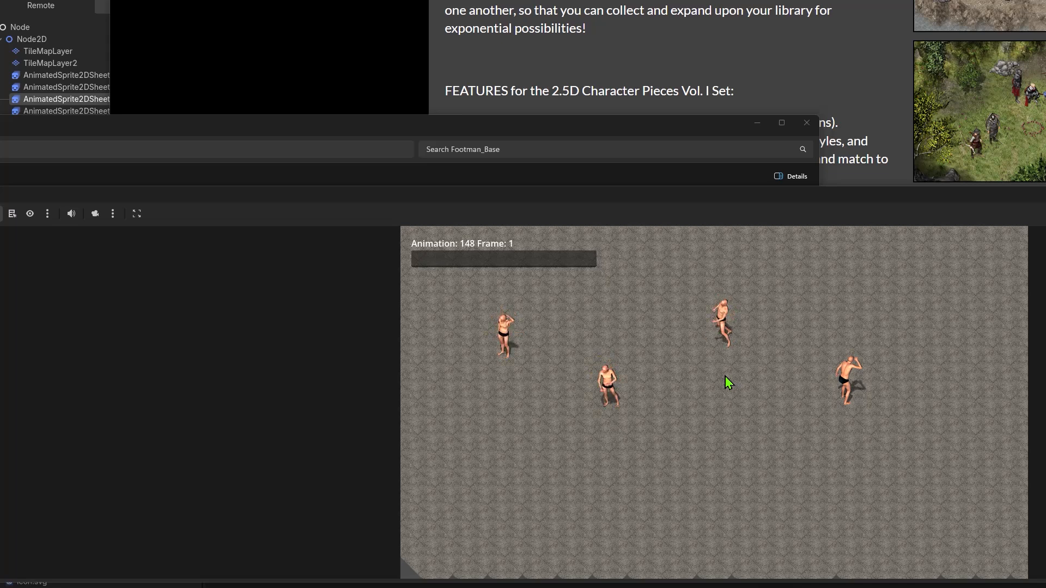
pyautogui.press('Right')
pyautogui.press('Right')
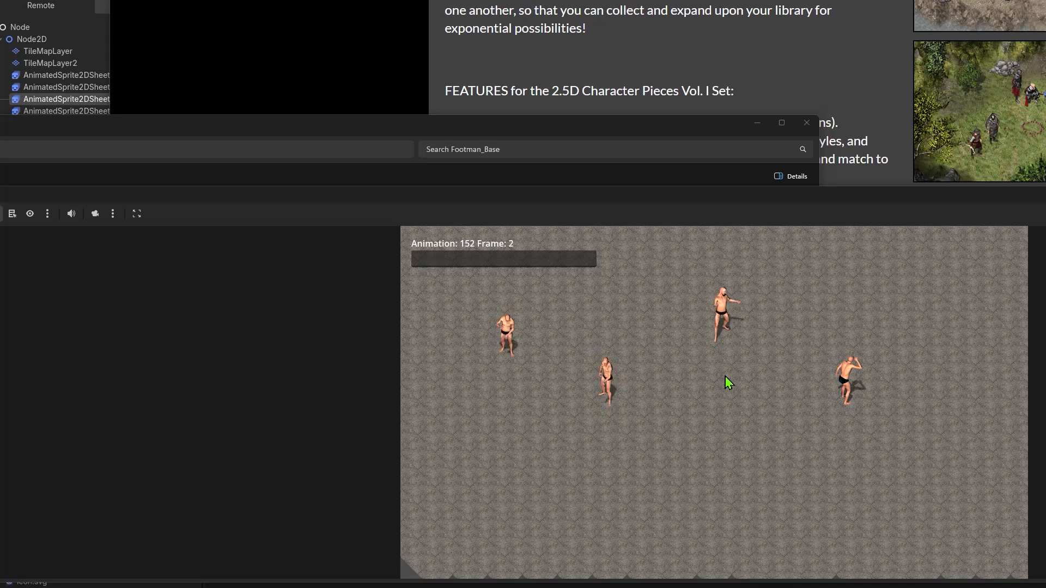
pyautogui.press('Right')
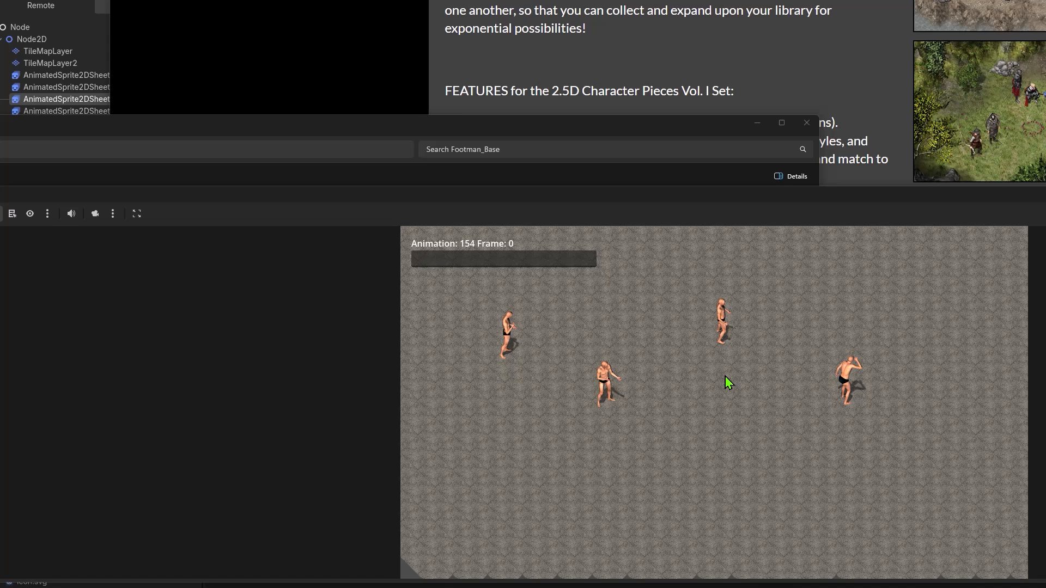
pyautogui.press('Right')
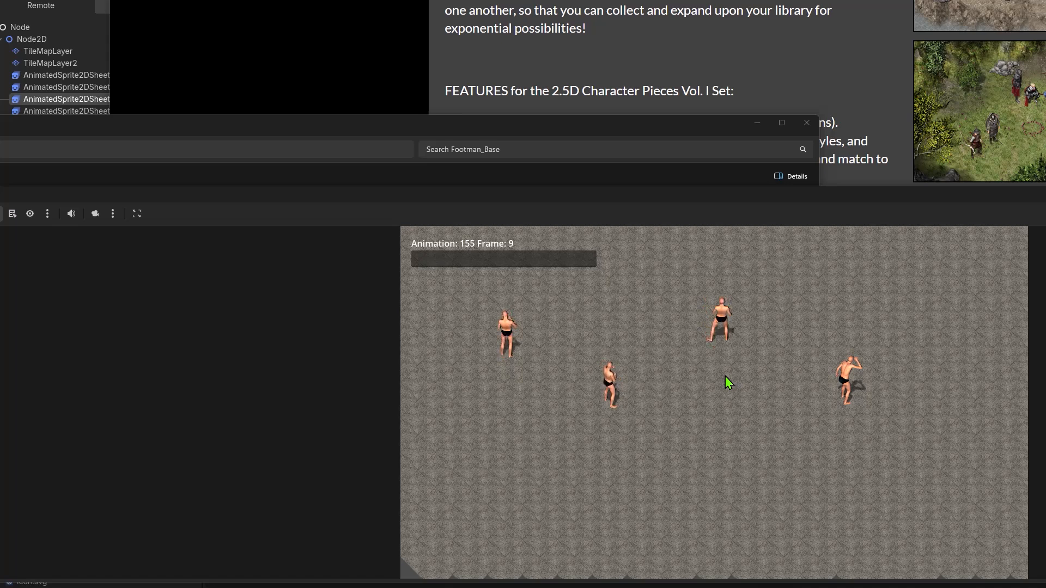
pyautogui.press('Right')
pyautogui.press('Right')
pyautogui.press('Right')
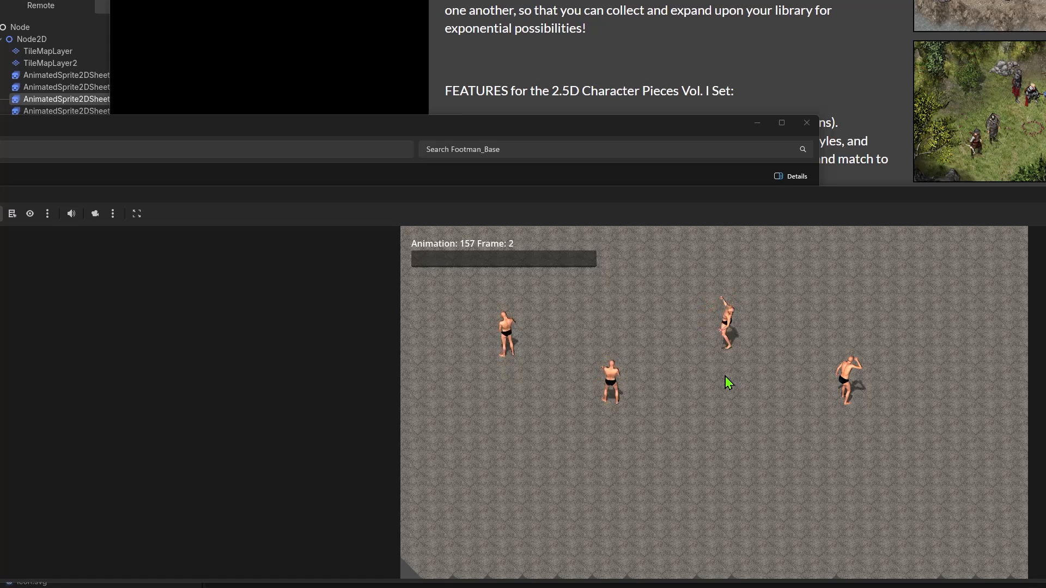
pyautogui.press('Right')
pyautogui.press('Right')
pyautogui.press('Right')
pyautogui.press('Right')
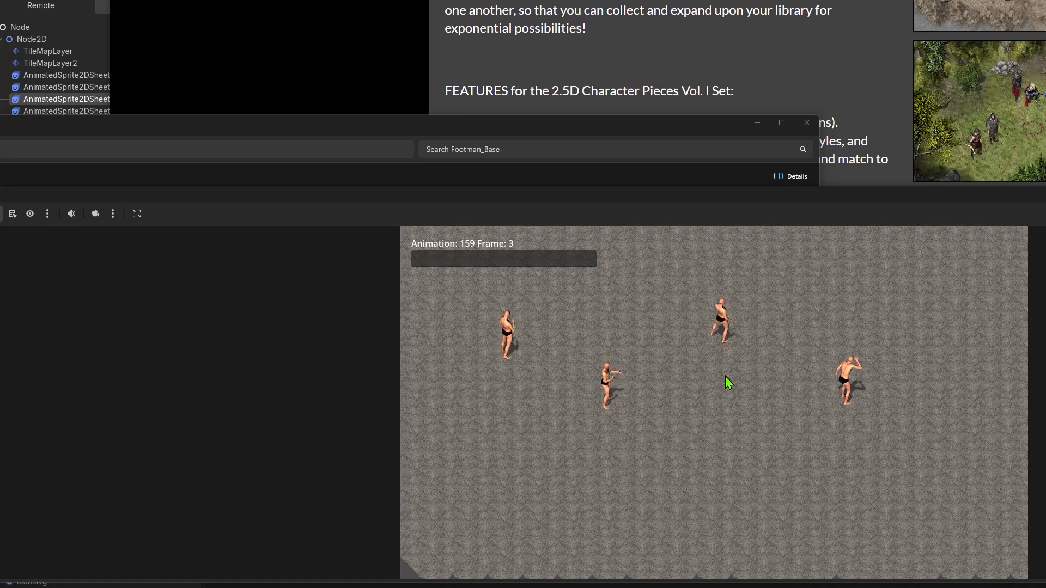
pyautogui.press('Right')
pyautogui.press('Right')
pyautogui.press('Right')
pyautogui.press('Right')
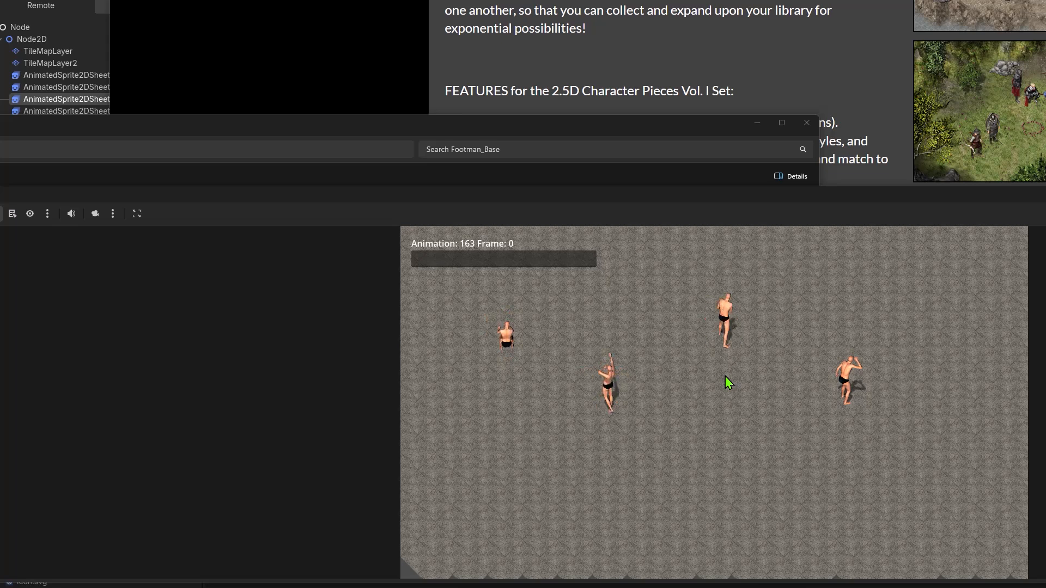
pyautogui.press('Right')
pyautogui.press('Right')
pyautogui.press('Right')
pyautogui.press('Right')
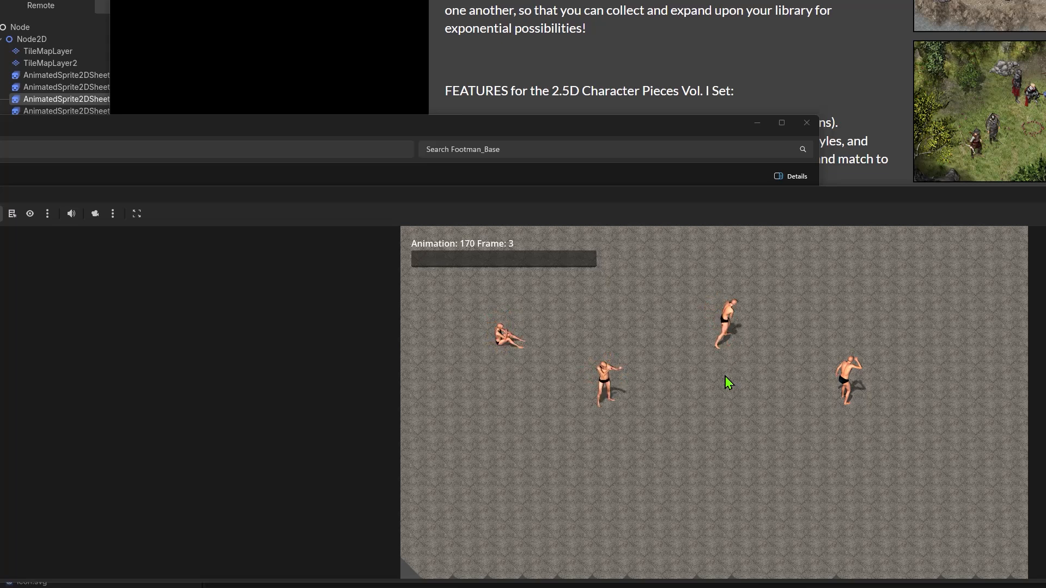
pyautogui.press('Right')
pyautogui.press('Right')
pyautogui.press('Right')
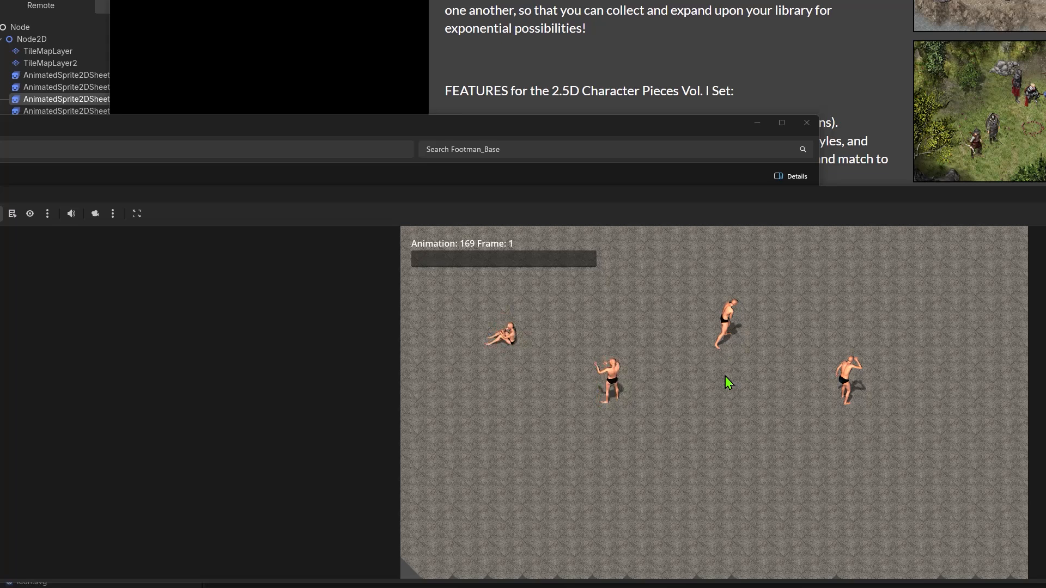
# Step: Step back and forth between animations 166 and 171 to compare the sitting poses, ending on animation 171
pyautogui.press('Left')
pyautogui.press('Right')
pyautogui.press('Right')
pyautogui.press('Right')
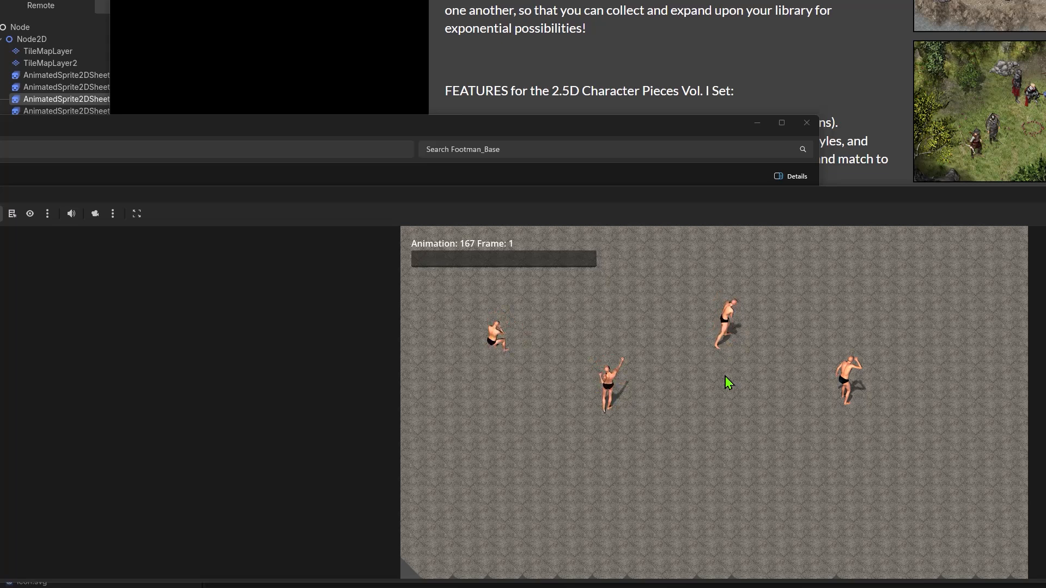
pyautogui.press('Left')
pyautogui.press('Left')
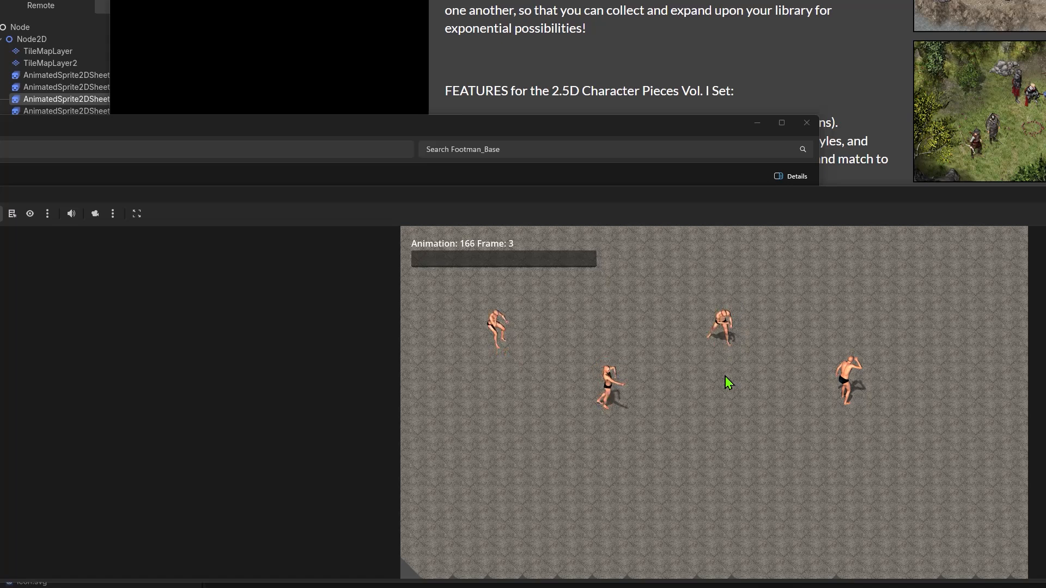
pyautogui.press('Right')
pyautogui.press('Right')
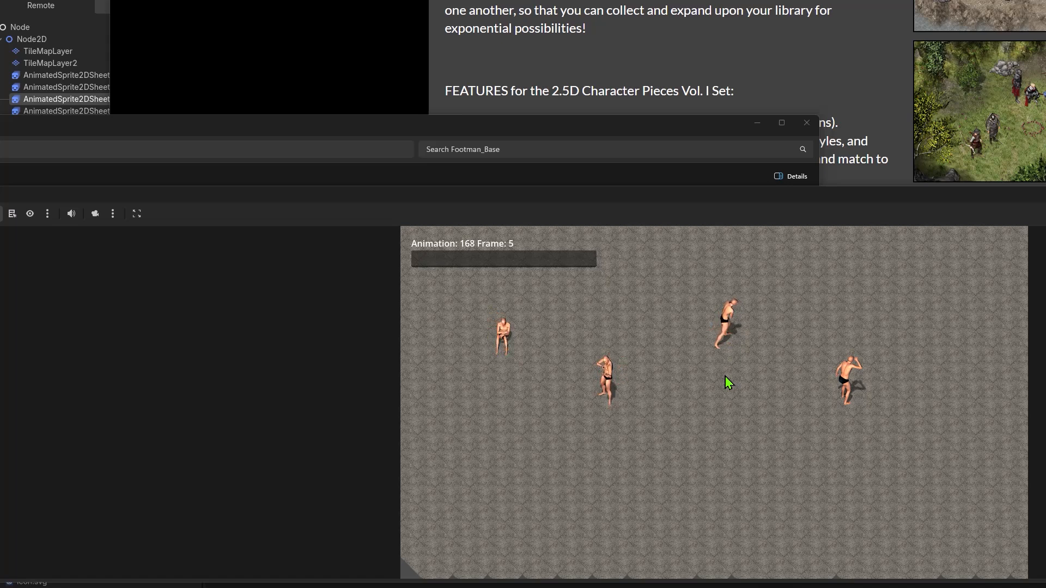
pyautogui.press('Left')
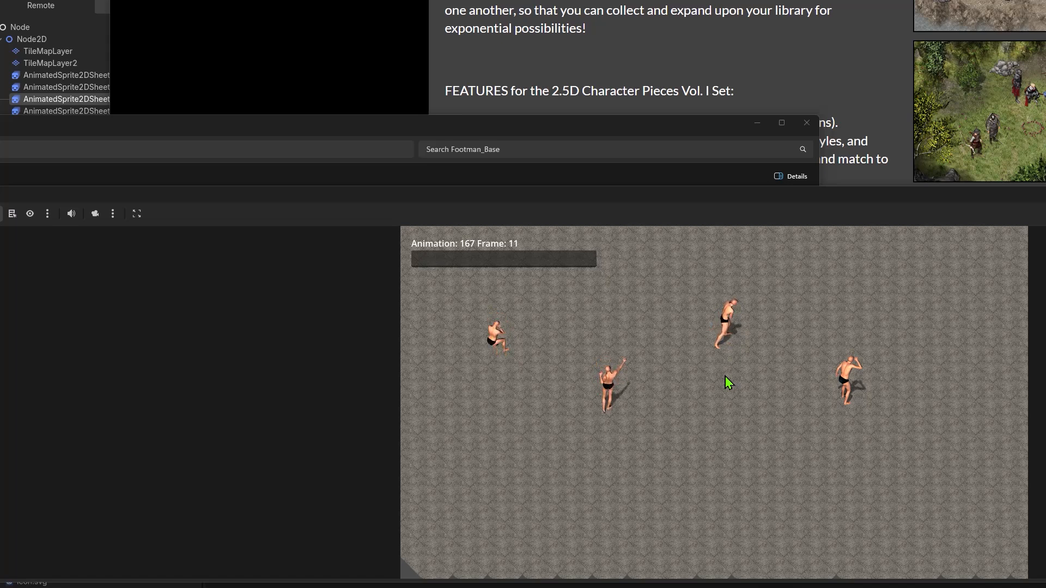
pyautogui.press('Right')
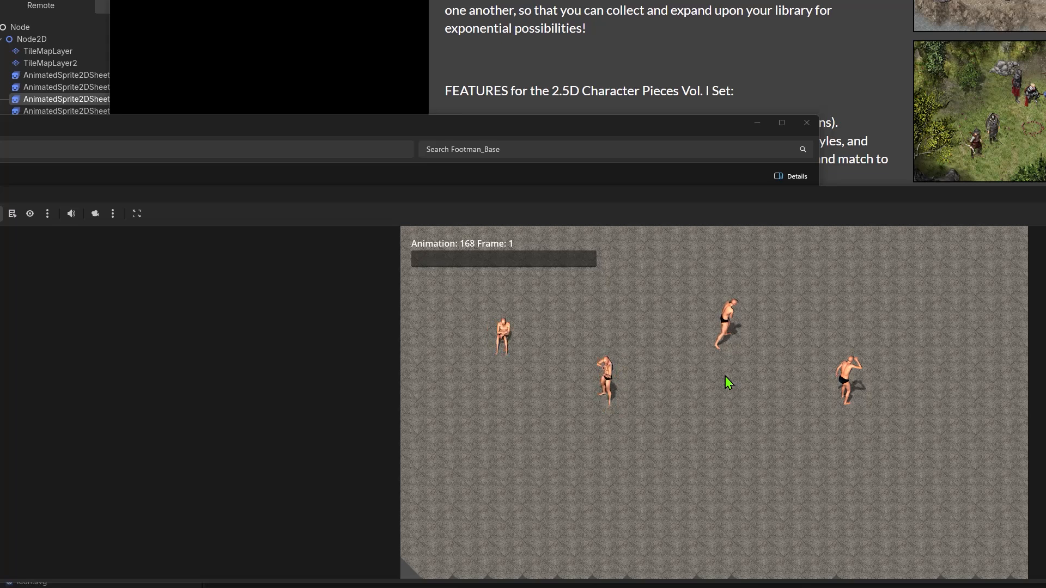
pyautogui.press('Right')
pyautogui.press('Right')
pyautogui.press('Right')
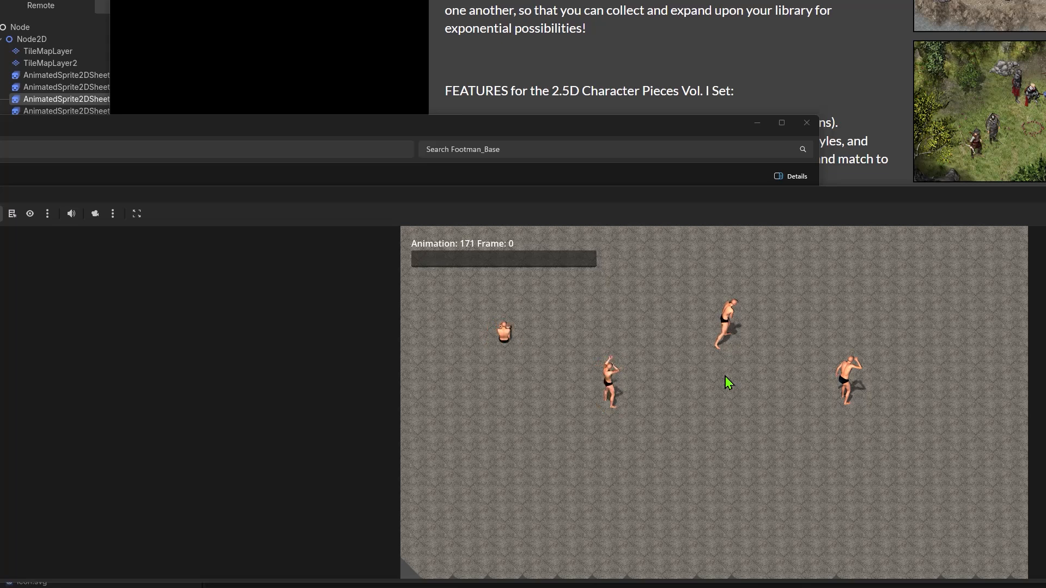
# Step: Step the sprites forward from animation 171 past 195 until they wrap around to animation 1
pyautogui.press('Right')
pyautogui.press('Right')
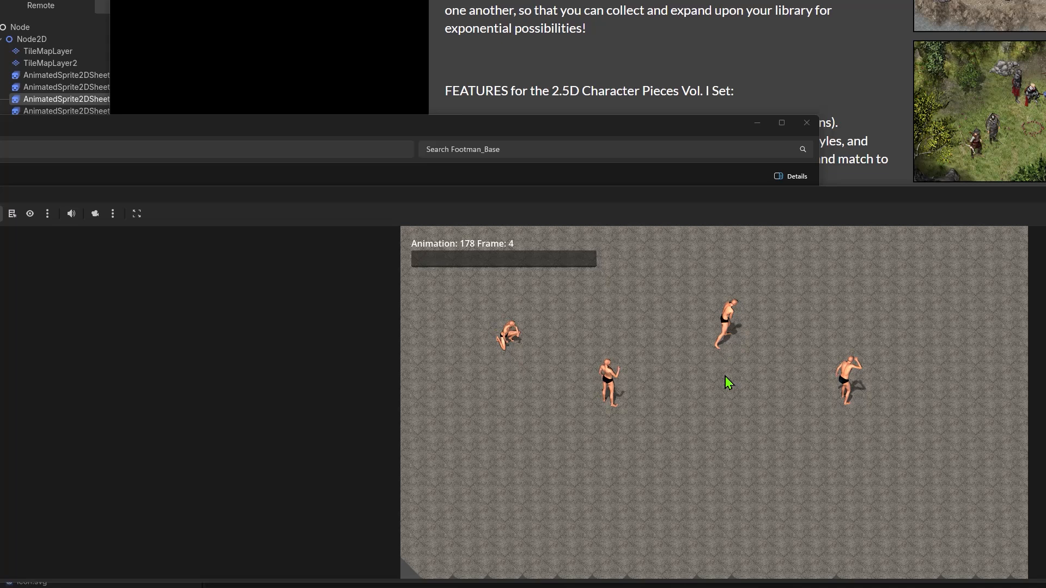
pyautogui.press('Right')
pyautogui.press('Right')
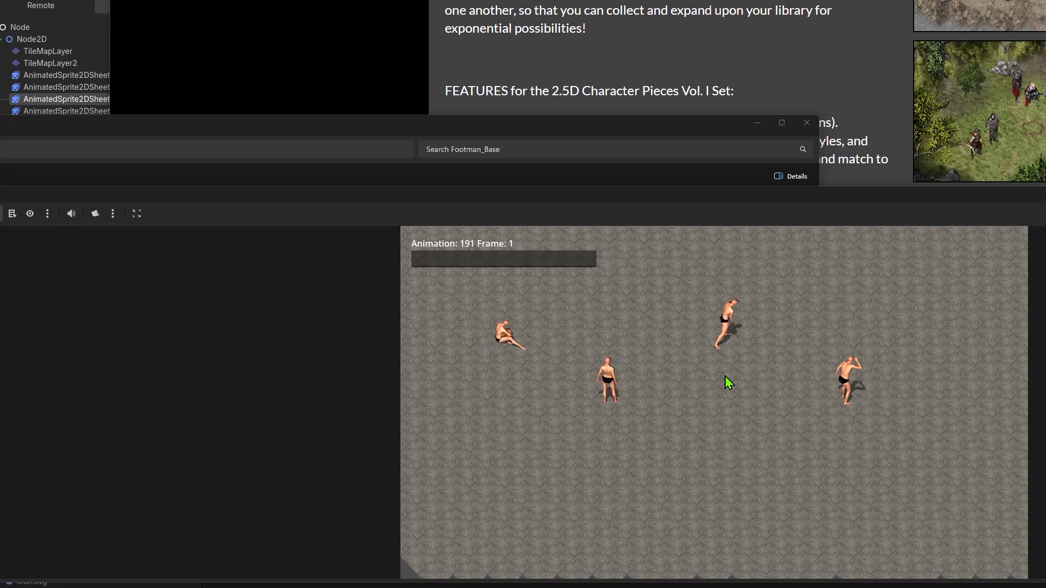
pyautogui.press('Right')
pyautogui.press('Right')
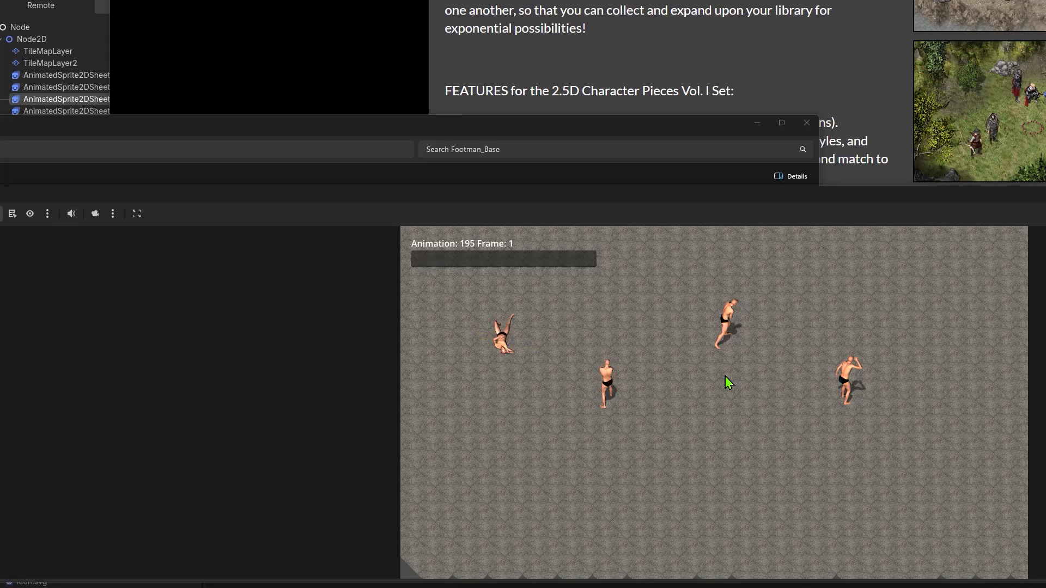
pyautogui.press('Right')
pyautogui.press('Right')
pyautogui.press('Right')
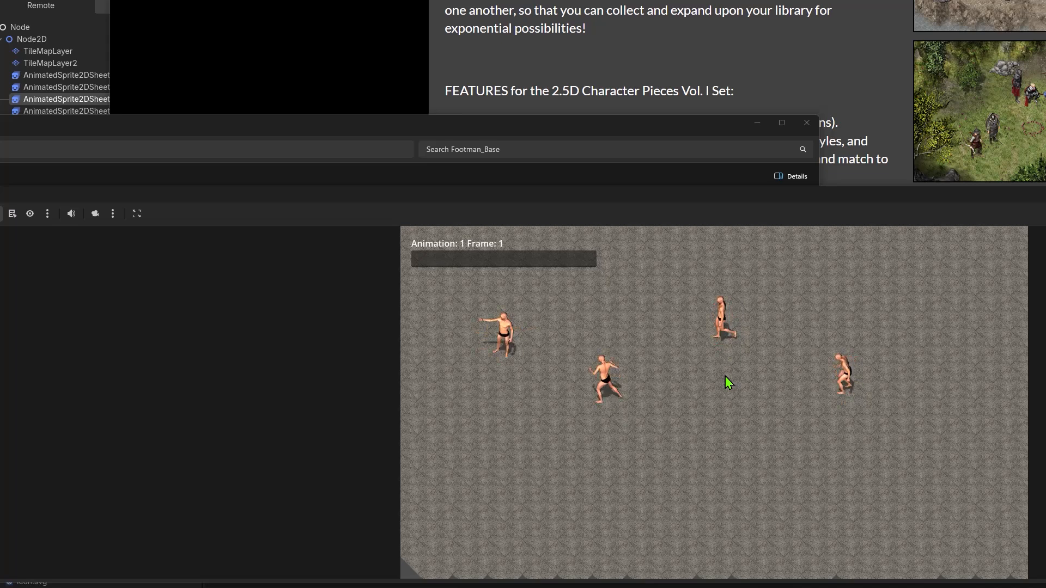
# Step: Step the four sprites forward through their animations in the running game, from animation 1 up to 83
pyautogui.press('Left')
pyautogui.press('Left')
pyautogui.press('Right')
pyautogui.press('Right')
pyautogui.press('Right')
pyautogui.press('Right')
pyautogui.press('Right')
pyautogui.press('Right')
pyautogui.press('Right')
pyautogui.press('Right')
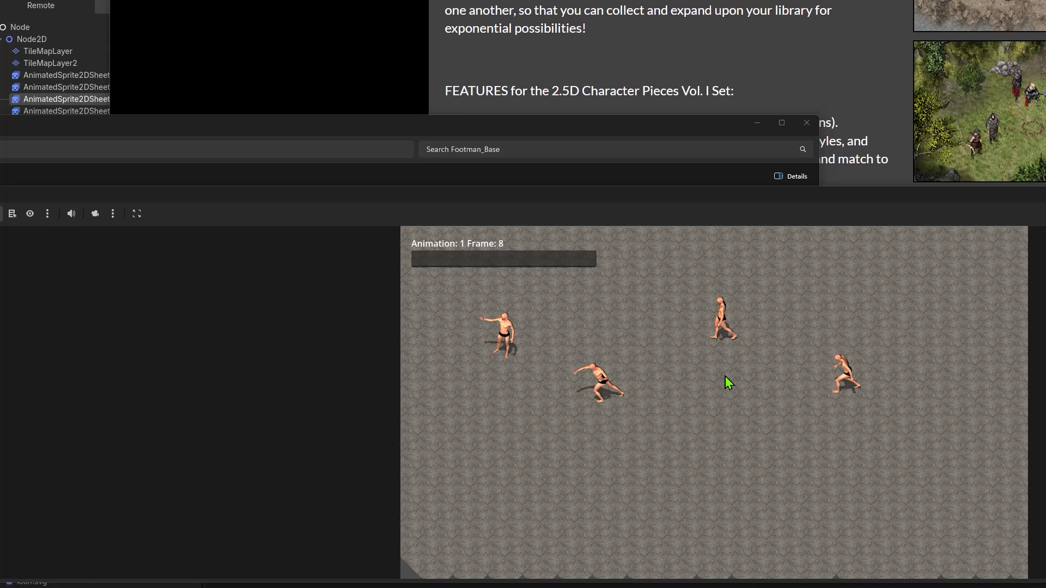
pyautogui.press('Right')
pyautogui.press('Right')
pyautogui.press('Right')
pyautogui.press('Right')
pyautogui.press('Right')
pyautogui.press('Right')
pyautogui.press('Right')
pyautogui.press('Right')
pyautogui.press('Right')
pyautogui.press('Right')
pyautogui.press('Right')
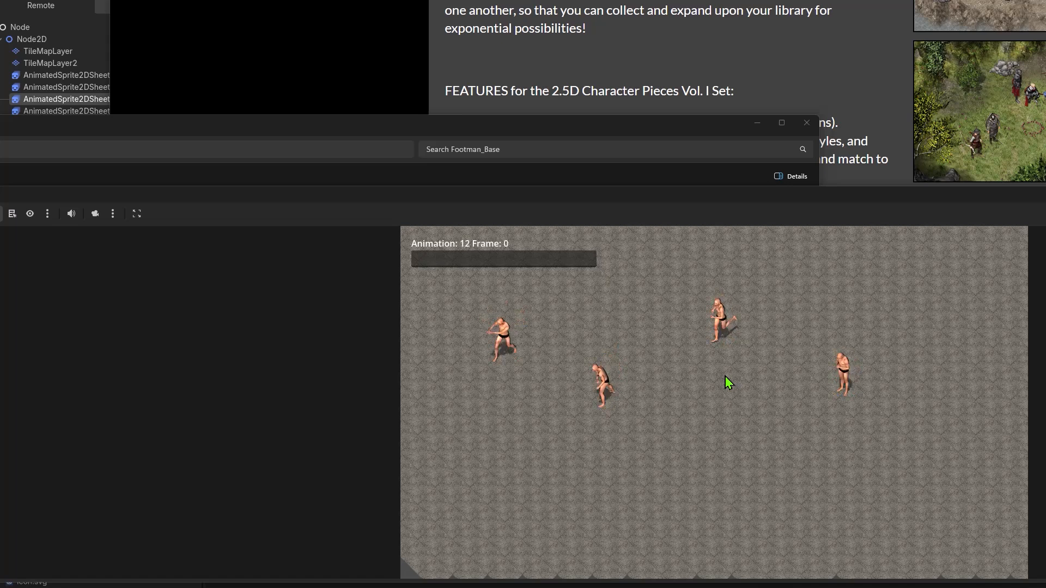
pyautogui.press('Right')
pyautogui.press('Right')
pyautogui.press('Right')
pyautogui.press('Right')
pyautogui.press('Right')
pyautogui.press('Right')
pyautogui.press('Right')
pyautogui.press('Right')
pyautogui.press('Right')
pyautogui.press('Right')
pyautogui.press('Right')
pyautogui.press('Right')
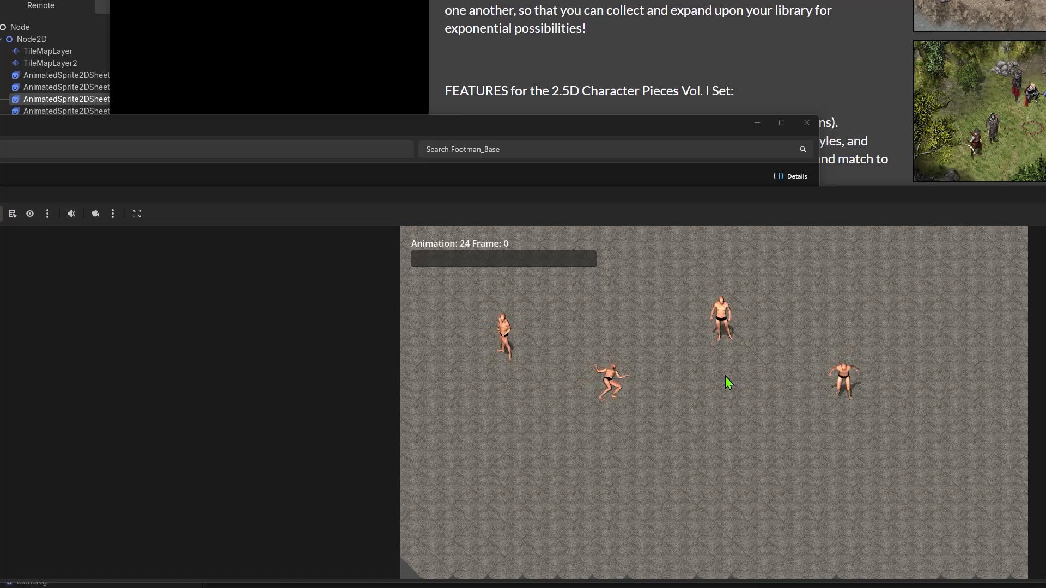
pyautogui.press('Right')
pyautogui.press('Right')
pyautogui.press('Right')
pyautogui.press('Right')
pyautogui.press('Right')
pyautogui.press('Right')
pyautogui.press('Right')
pyautogui.press('Right')
pyautogui.press('Right')
pyautogui.press('Right')
pyautogui.press('Right')
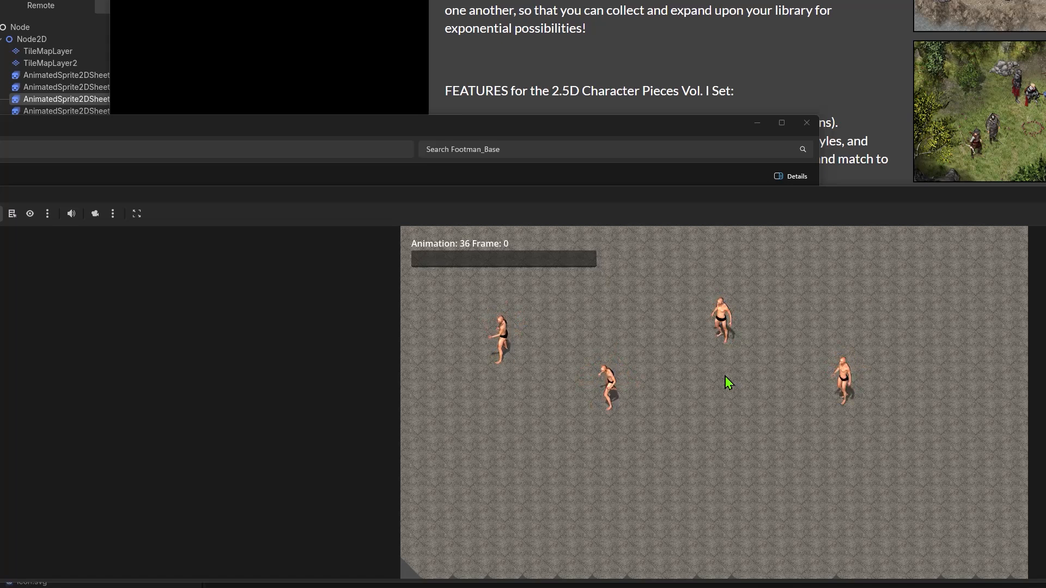
pyautogui.press('Right')
pyautogui.press('Right')
pyautogui.press('Right')
pyautogui.press('Right')
pyautogui.press('Right')
pyautogui.press('Right')
pyautogui.press('Right')
pyautogui.press('Right')
pyautogui.press('Right')
pyautogui.press('Right')
pyautogui.press('Right')
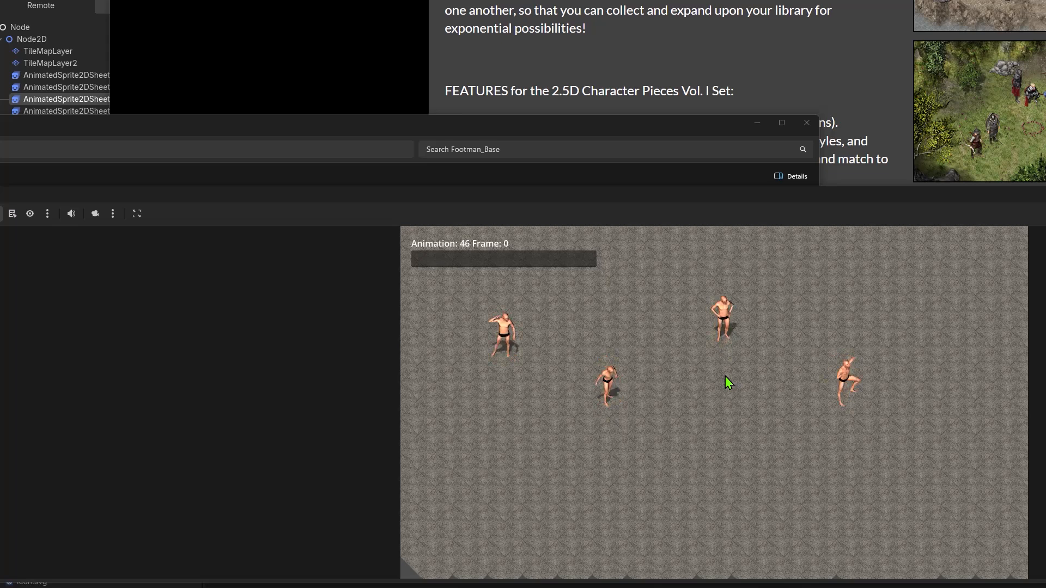
pyautogui.press('Right')
pyautogui.press('Right')
pyautogui.press('Right')
pyautogui.press('Right')
pyautogui.press('Right')
pyautogui.press('Right')
pyautogui.press('Right')
pyautogui.press('Right')
pyautogui.press('Right')
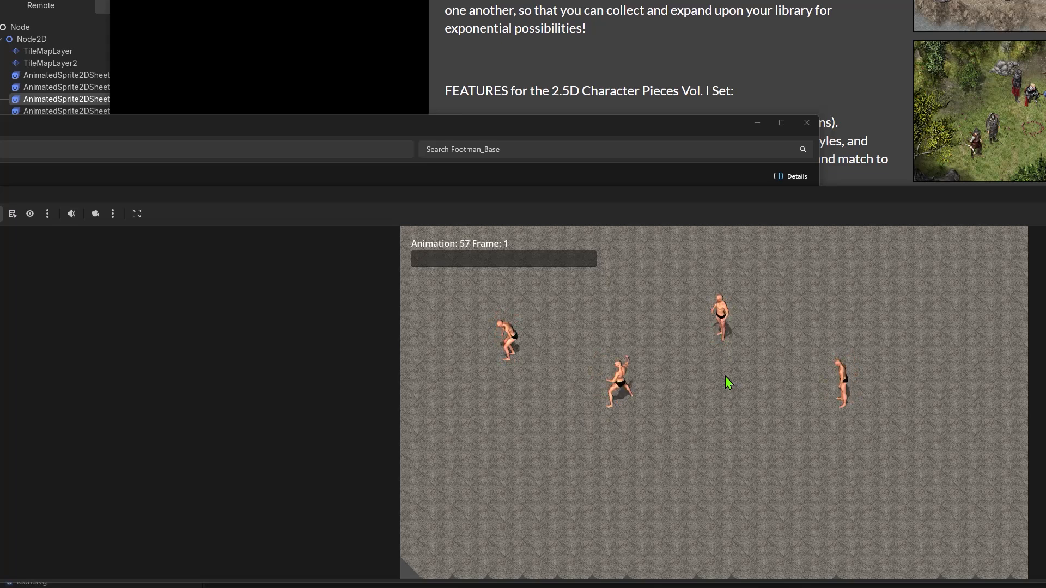
pyautogui.press('Right')
pyautogui.press('Right')
pyautogui.press('Right')
pyautogui.press('Right')
pyautogui.press('Right')
pyautogui.press('Right')
pyautogui.press('Right')
pyautogui.press('Right')
pyautogui.press('Right')
pyautogui.press('Right')
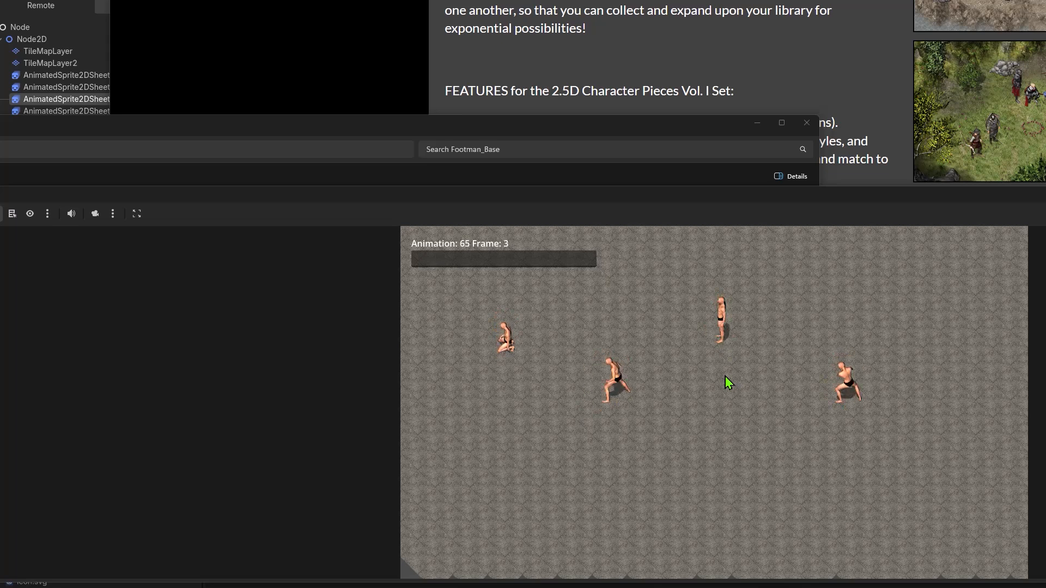
pyautogui.press('Right')
pyautogui.press('Right')
pyautogui.press('Right')
pyautogui.press('Right')
pyautogui.press('Right')
pyautogui.press('Right')
pyautogui.press('Right')
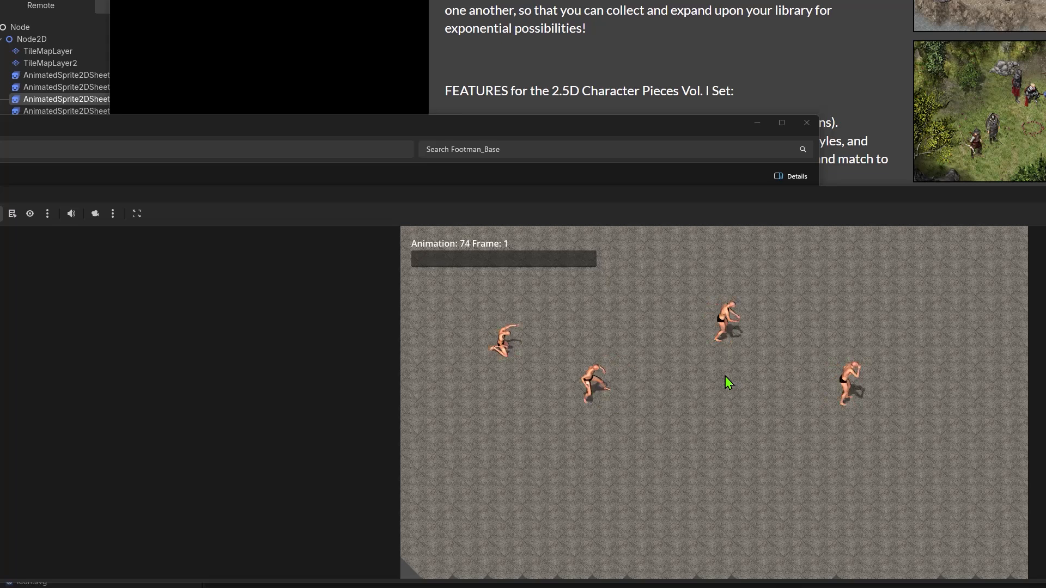
pyautogui.press('Right')
pyautogui.press('Right')
pyautogui.press('Right')
pyautogui.press('Right')
pyautogui.press('Right')
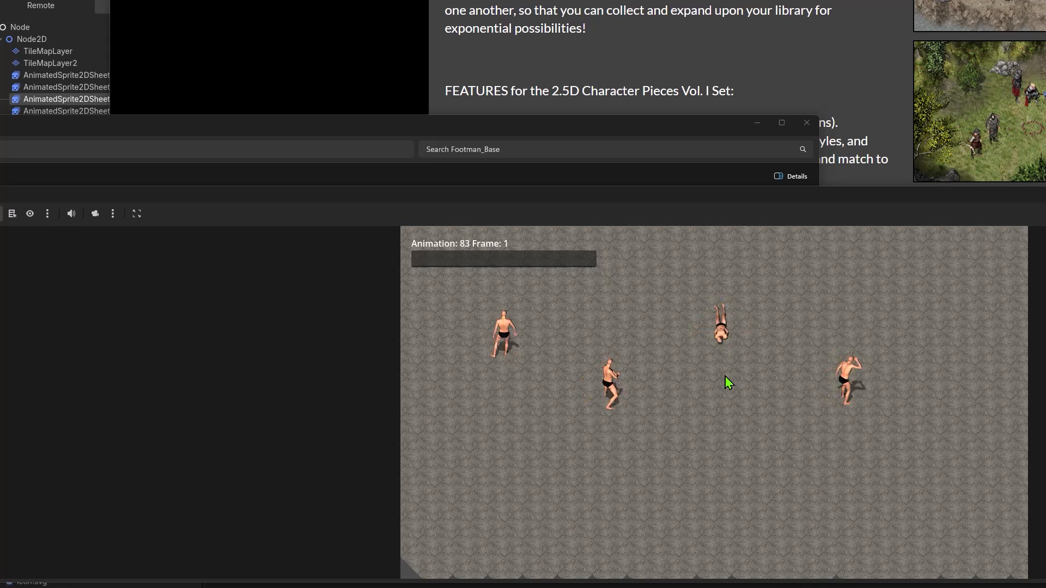
# Step: Switch to the itch.io page of Character Pieces Vol. I and examine its features, preview images and list of other PVGames packs
pyautogui.click(351, 57)
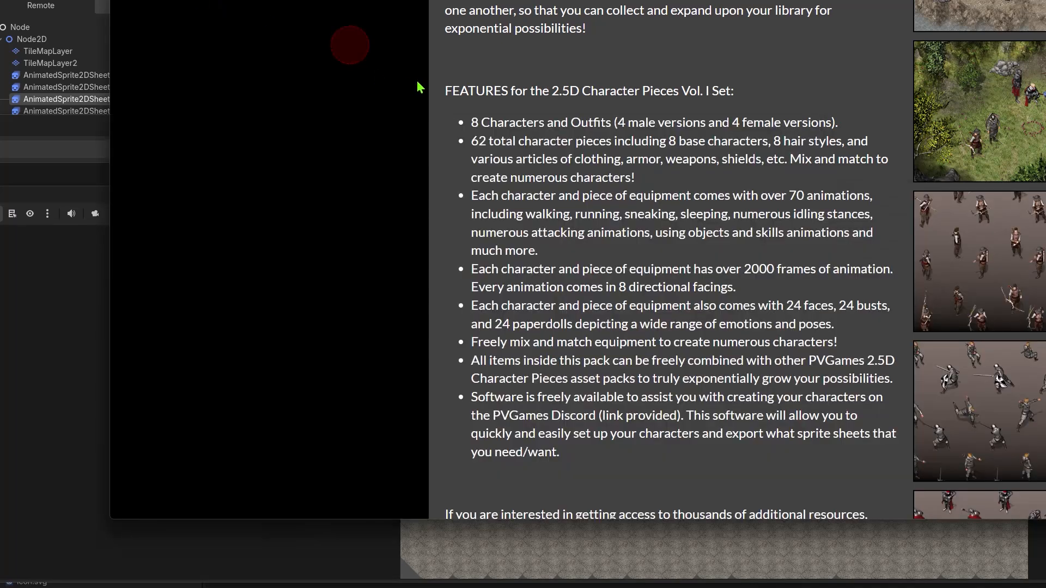
pyautogui.scroll(10, 554, 128)
pyautogui.scroll(-4, 554, 128)
pyautogui.scroll(-5, 820, 179)
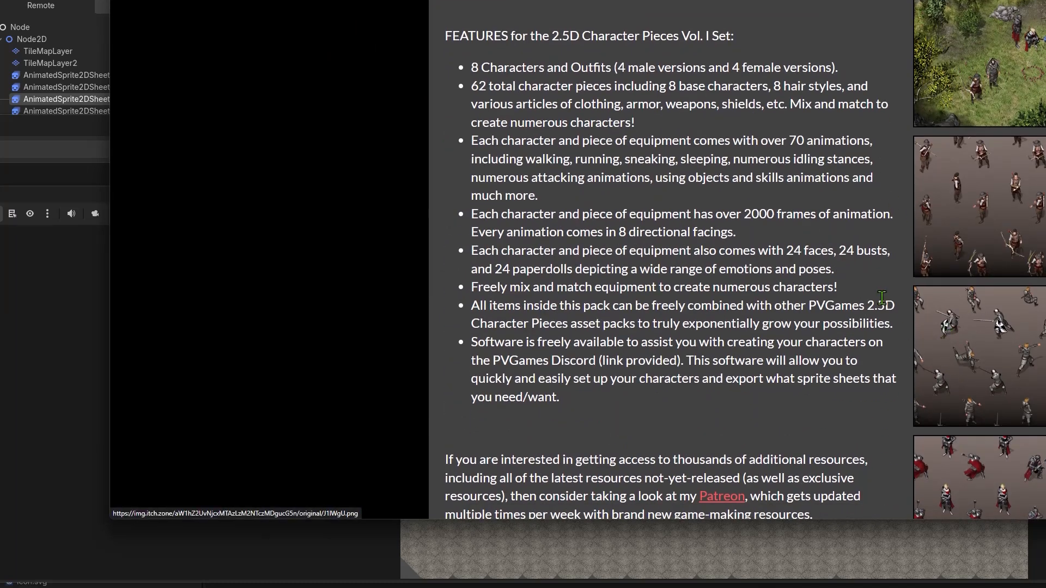
pyautogui.scroll(-2, 997, 402)
pyautogui.scroll(-5, 997, 402)
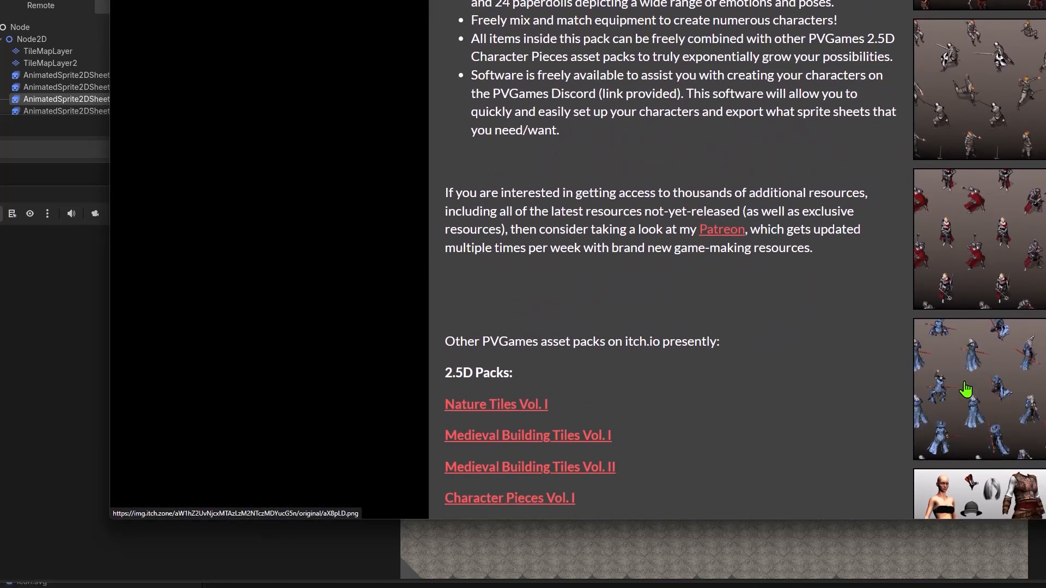
pyautogui.scroll(-8, 962, 387)
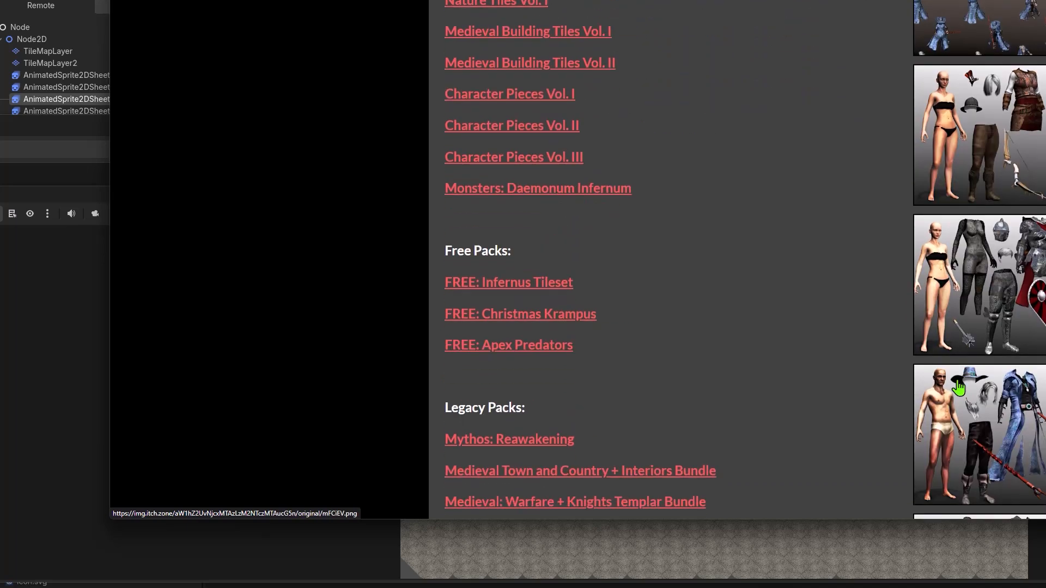
pyautogui.scroll(4, 959, 385)
pyautogui.scroll(-16, 958, 378)
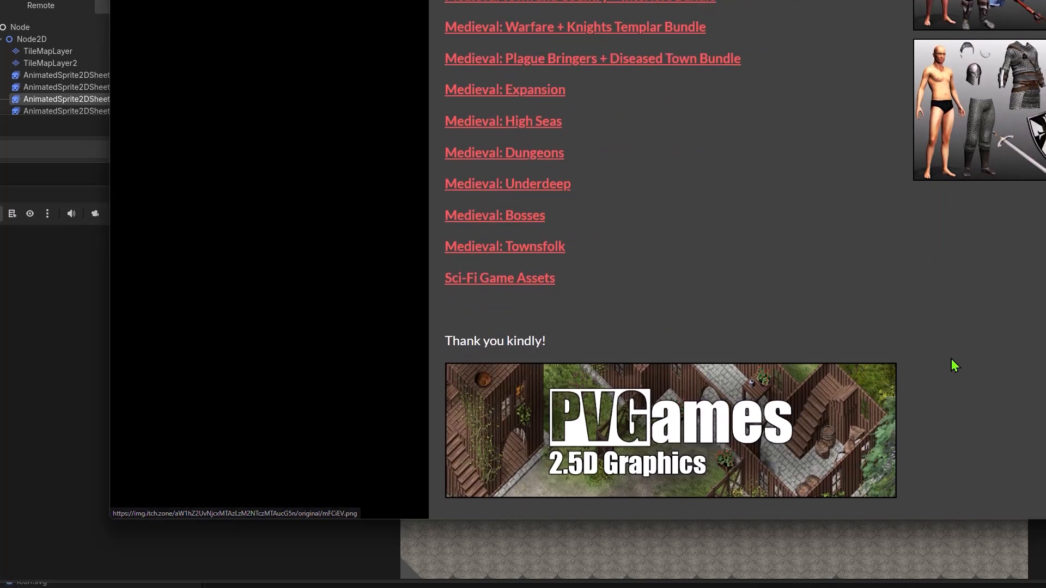
# Step: Examine the PVGames Patreon banner and the purchase section near the end of the page, and return to the page's beginning
pyautogui.scroll(2, 899, 173)
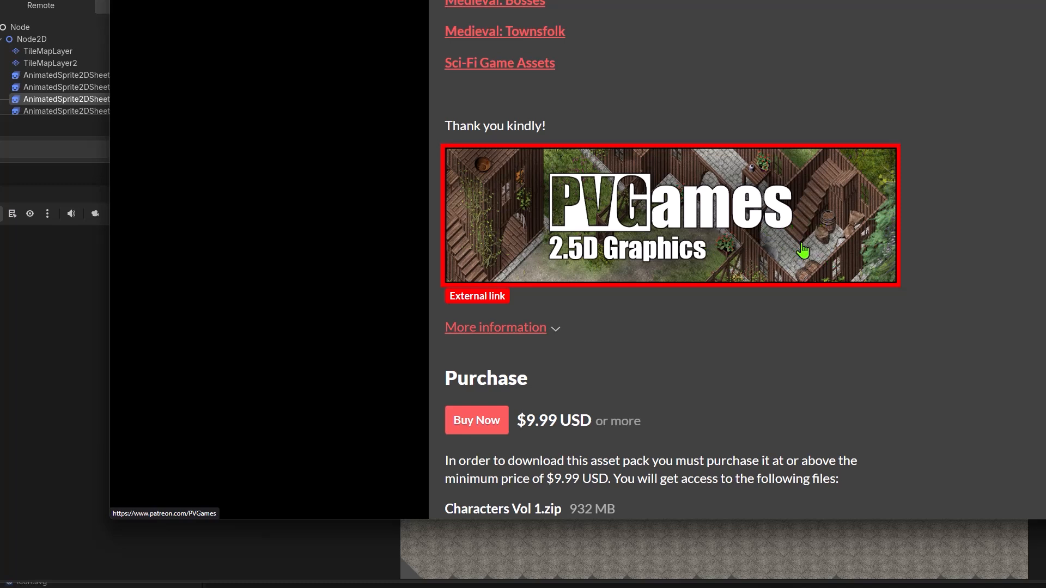
pyautogui.scroll(4, 730, 270)
pyautogui.scroll(-3, 737, 280)
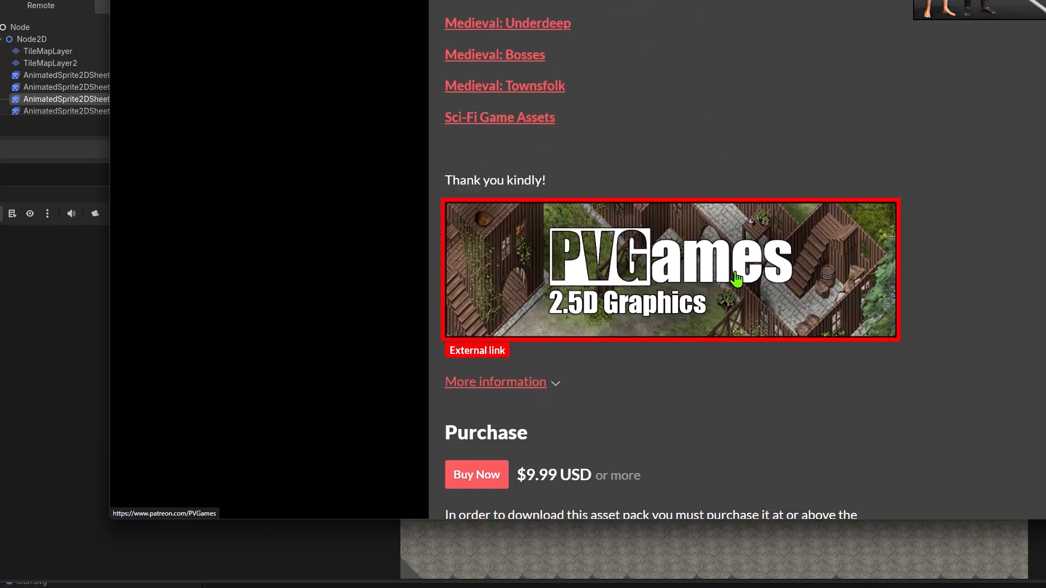
pyautogui.scroll(-3, 817, 280)
pyautogui.scroll(13, 822, 280)
pyautogui.scroll(20, 821, 277)
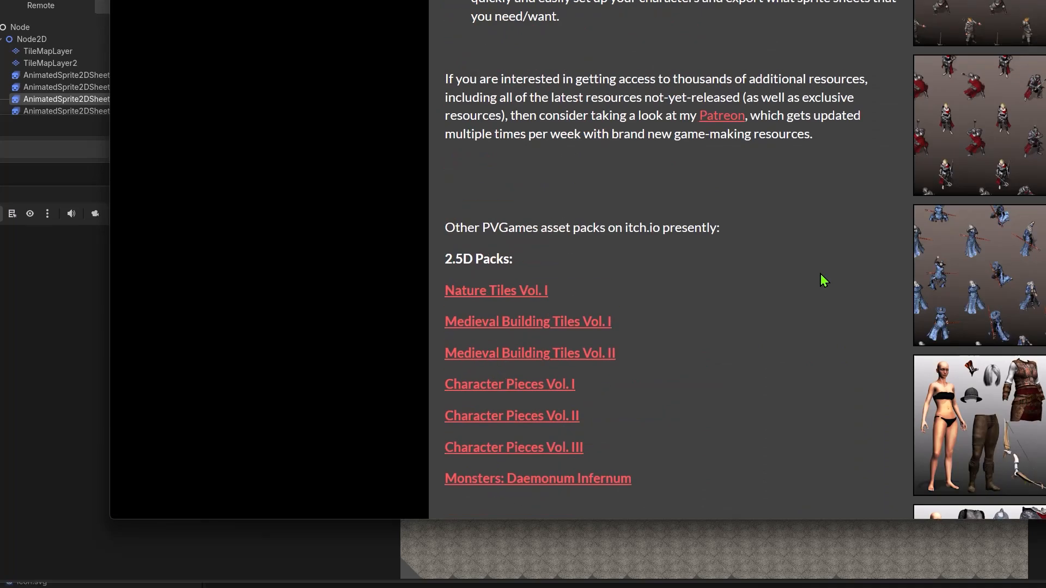
# Step: Look over the pack's description, feature list and the links to other 2.5D and free packs, ending at the description
pyautogui.scroll(-4, 820, 273)
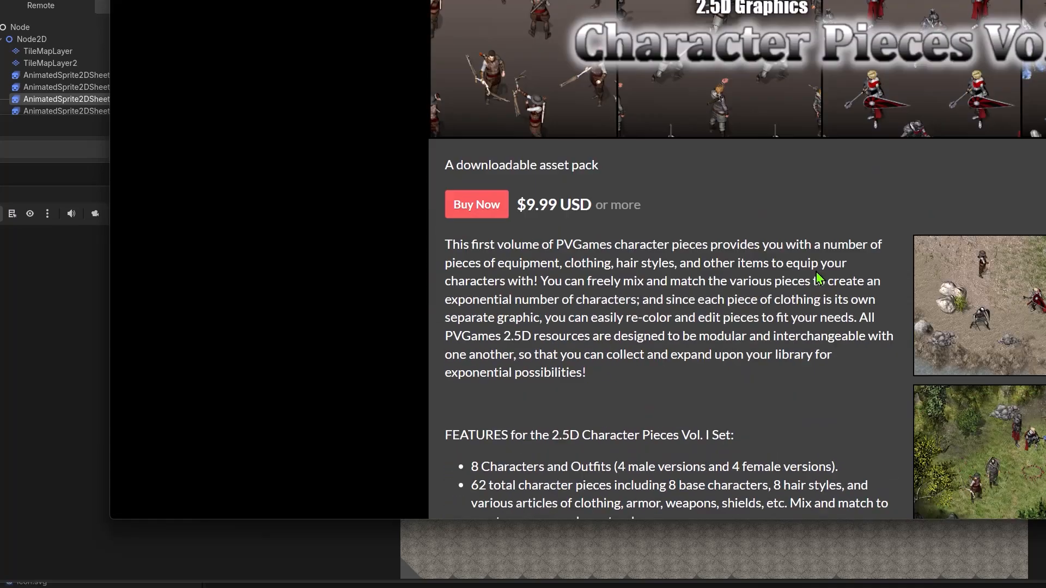
pyautogui.scroll(-20, 811, 265)
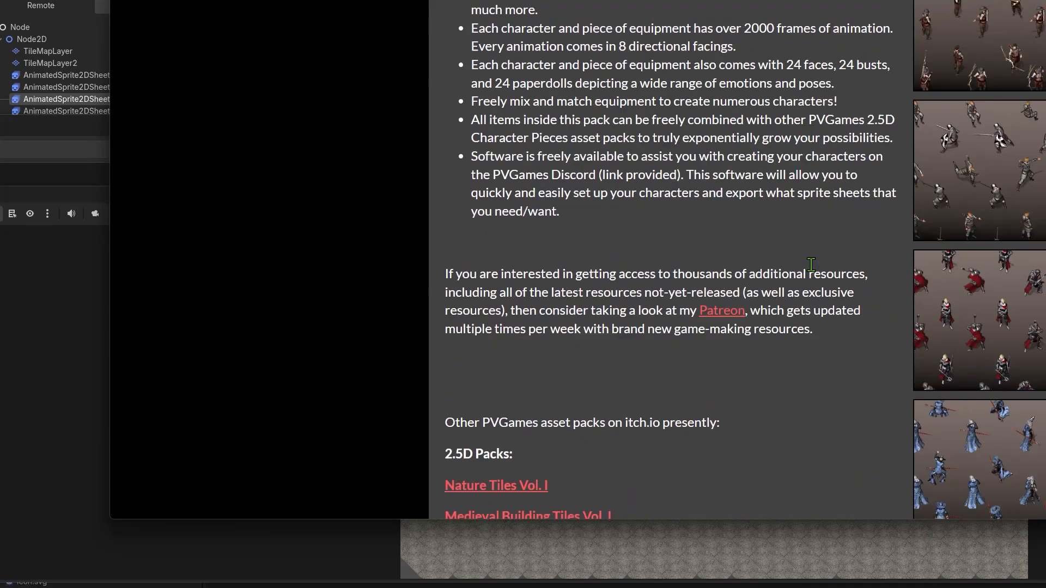
pyautogui.scroll(20, 782, 219)
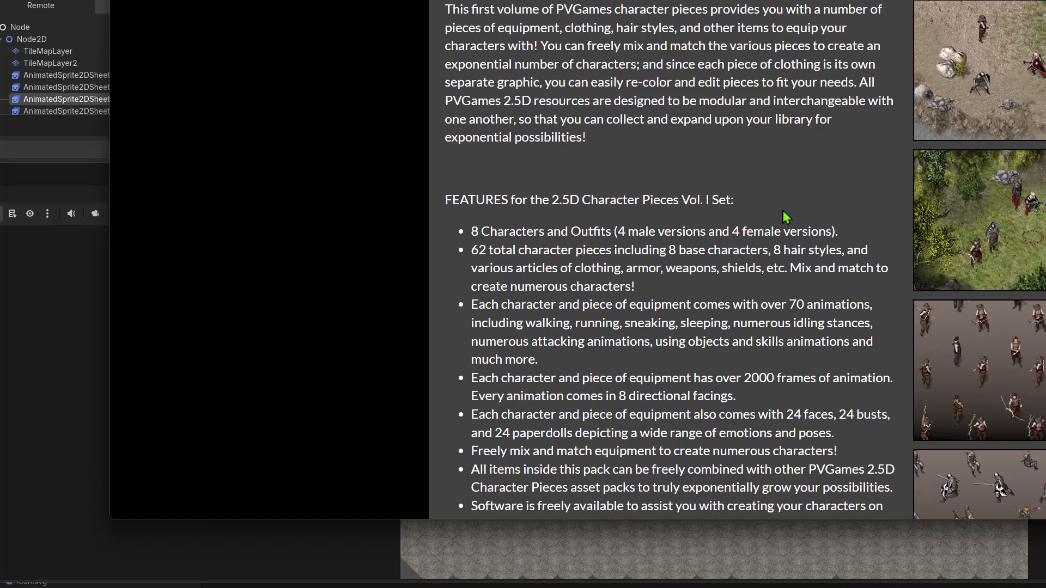
pyautogui.scroll(-4, 833, 248)
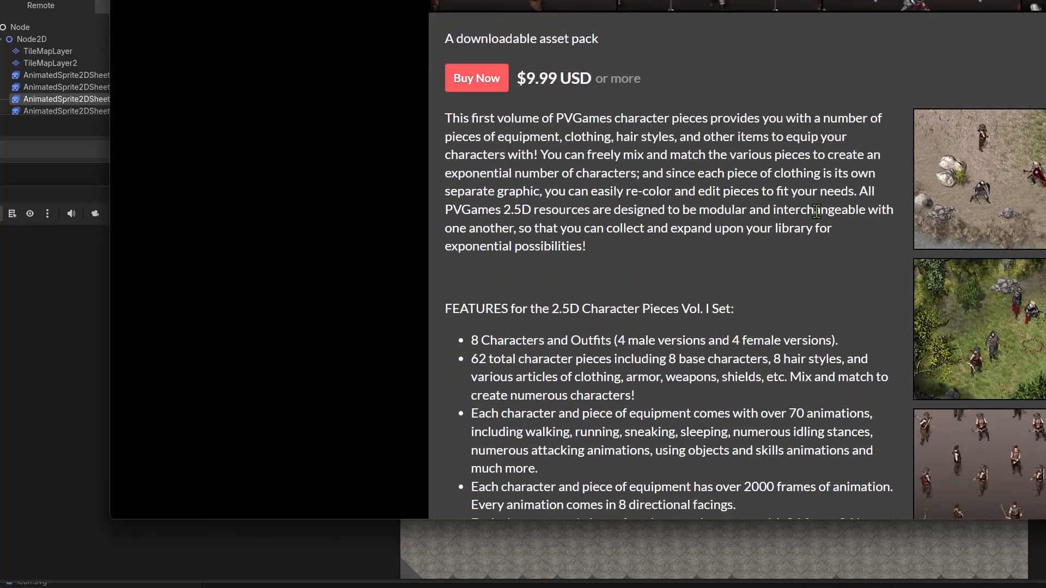
pyautogui.scroll(-18, 817, 212)
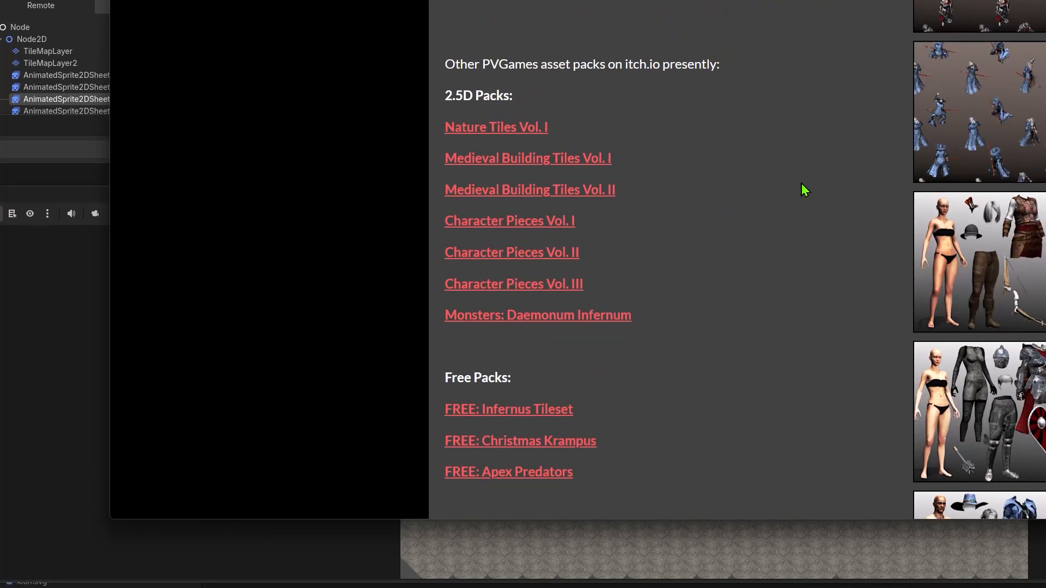
pyautogui.scroll(20, 804, 188)
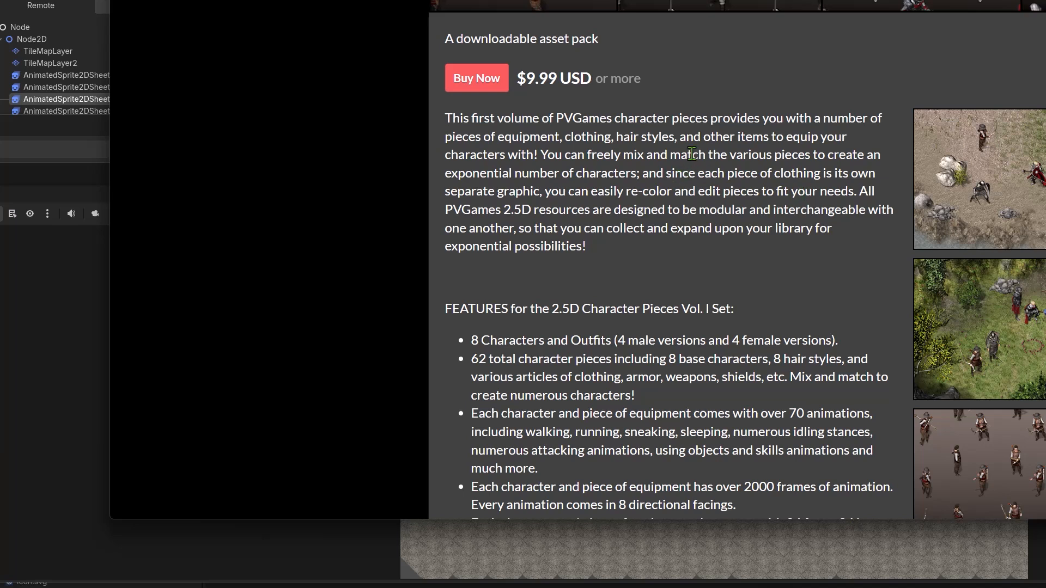
# Step: Highlight the introductory paragraph about the first volume, and look over the other packs and the preview images
pyautogui.moveTo(444, 124)
pyautogui.mouseDown()
pyautogui.moveTo(699, 185)
pyautogui.moveTo(753, 232)
pyautogui.moveTo(678, 252)
pyautogui.moveTo(545, 154)
pyautogui.moveTo(440, 127)
pyautogui.mouseUp()
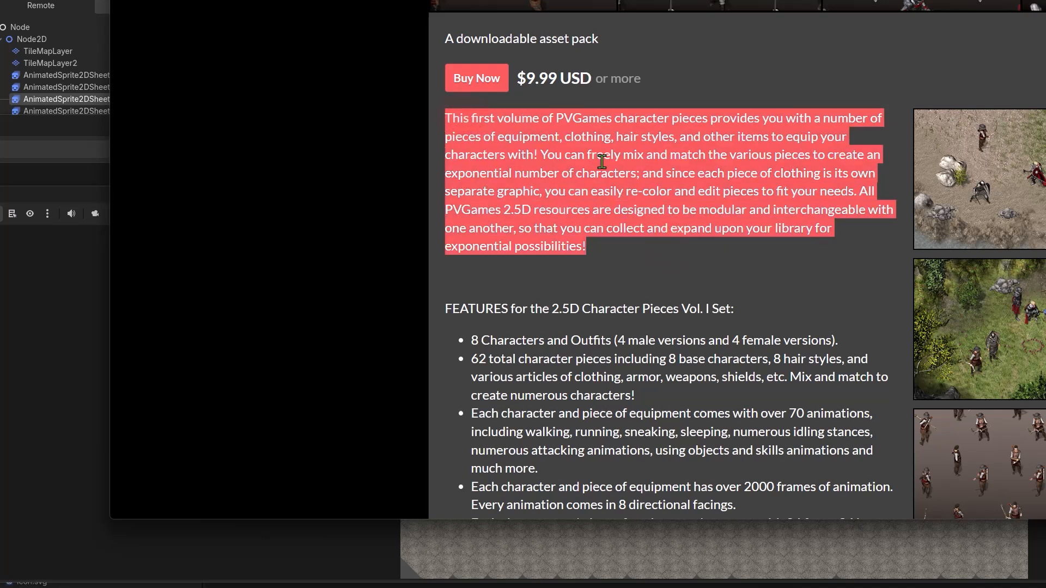
pyautogui.scroll(-12, 602, 168)
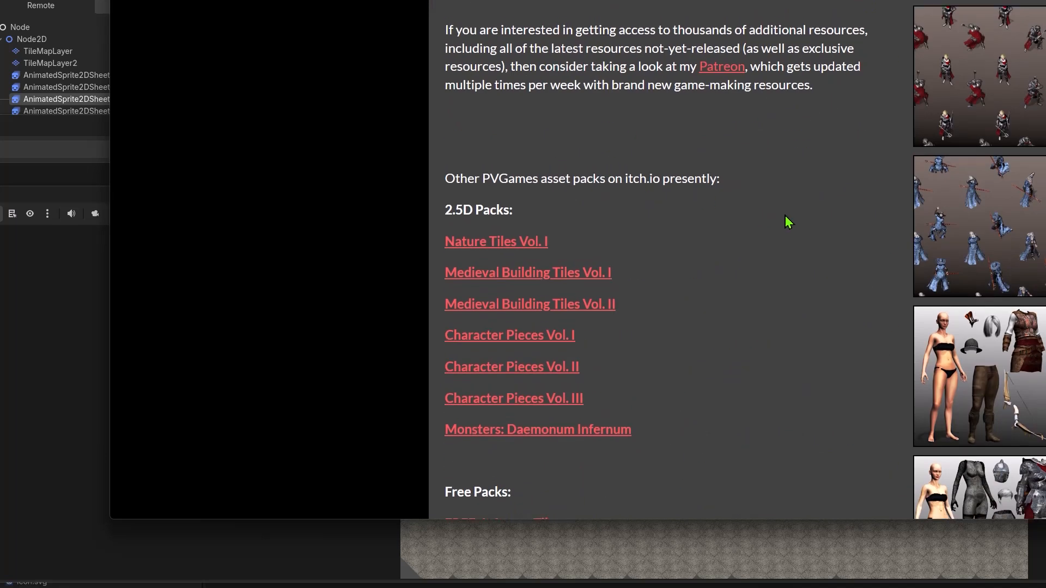
pyautogui.scroll(5, 787, 220)
pyautogui.scroll(4, 959, 267)
pyautogui.scroll(2, 959, 267)
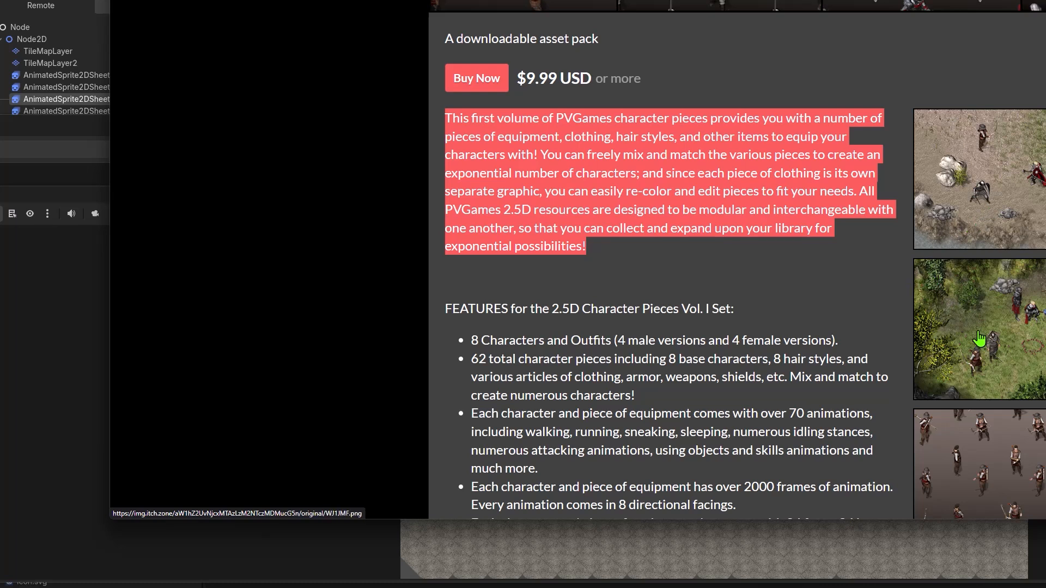
pyautogui.scroll(-1, 979, 339)
pyautogui.scroll(2, 951, 315)
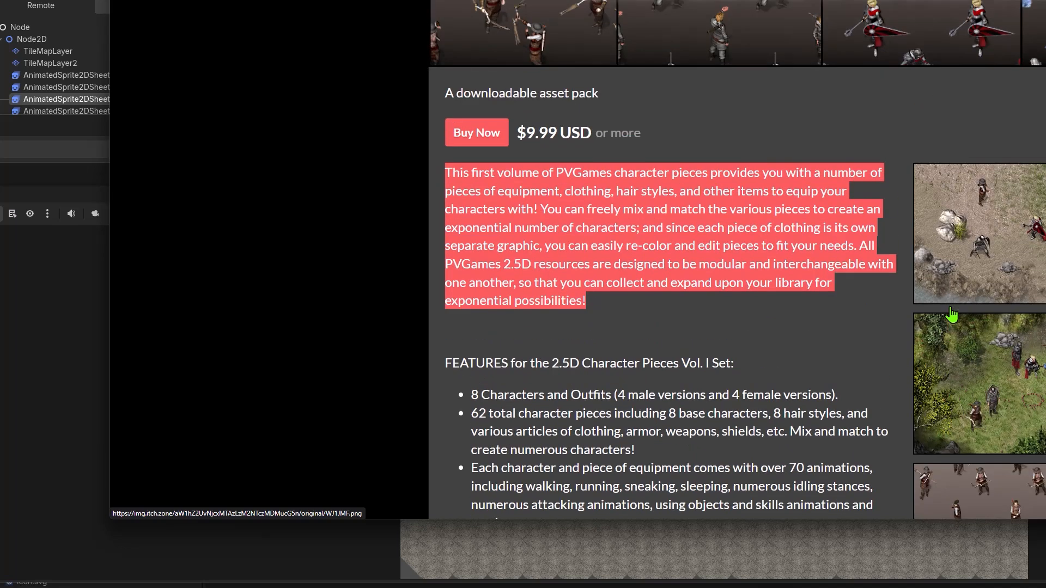
pyautogui.scroll(-5, 895, 227)
# Step: Clear the text highlight, select most of the introductory paragraph again, and review the Vol. I feature list
pyautogui.click(813, 267)
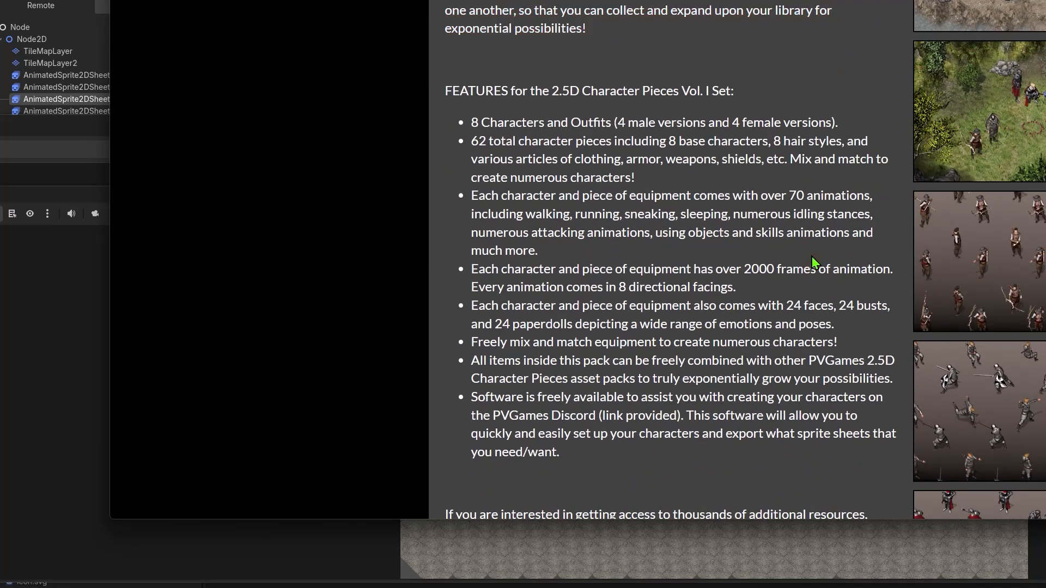
pyautogui.scroll(5, 813, 263)
pyautogui.moveTo(511, 173); pyautogui.dragTo(682, 288)
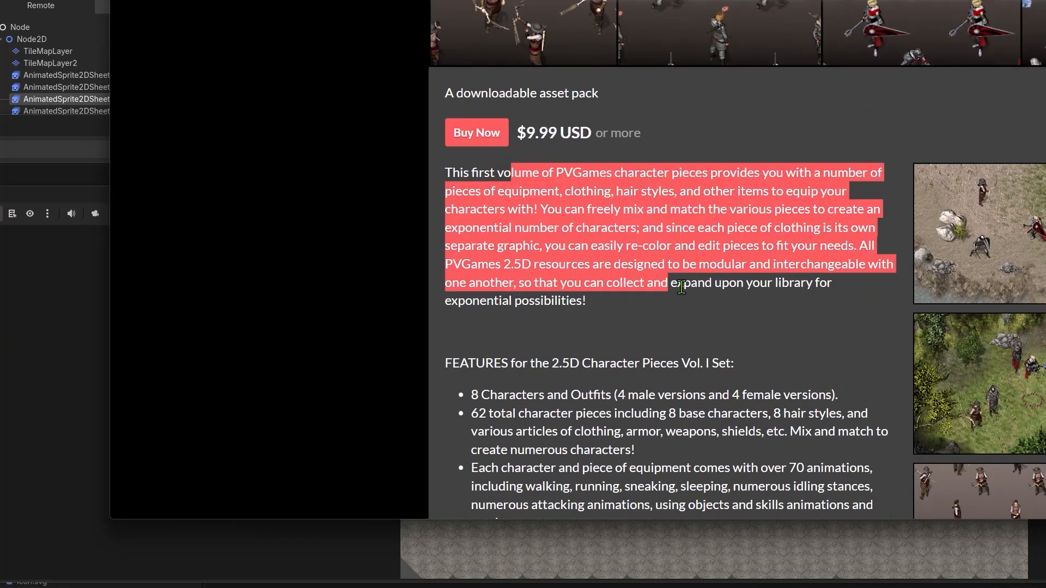
pyautogui.scroll(-8, 688, 287)
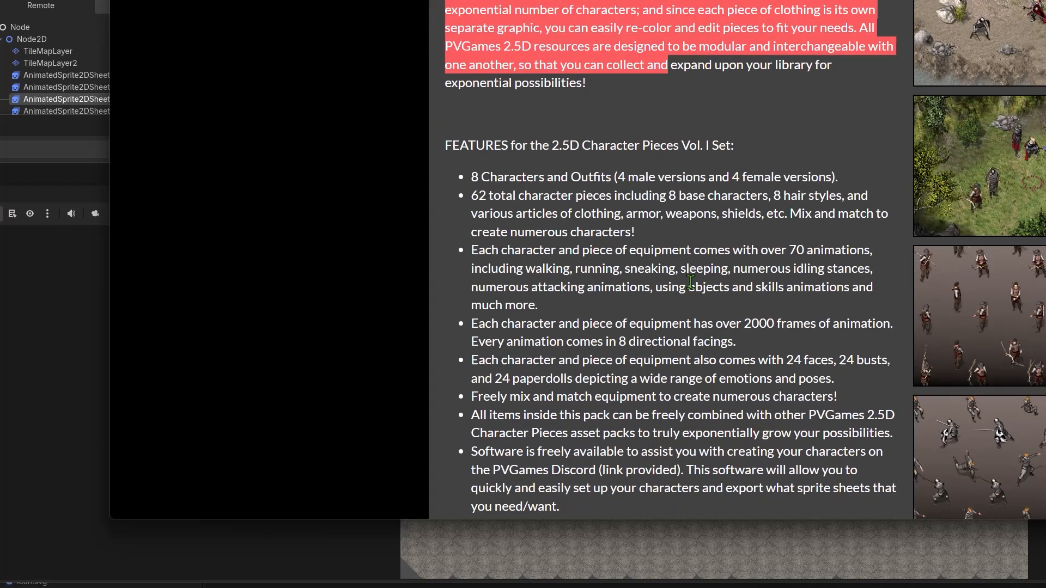
pyautogui.scroll(-3, 697, 275)
pyautogui.scroll(8, 798, 302)
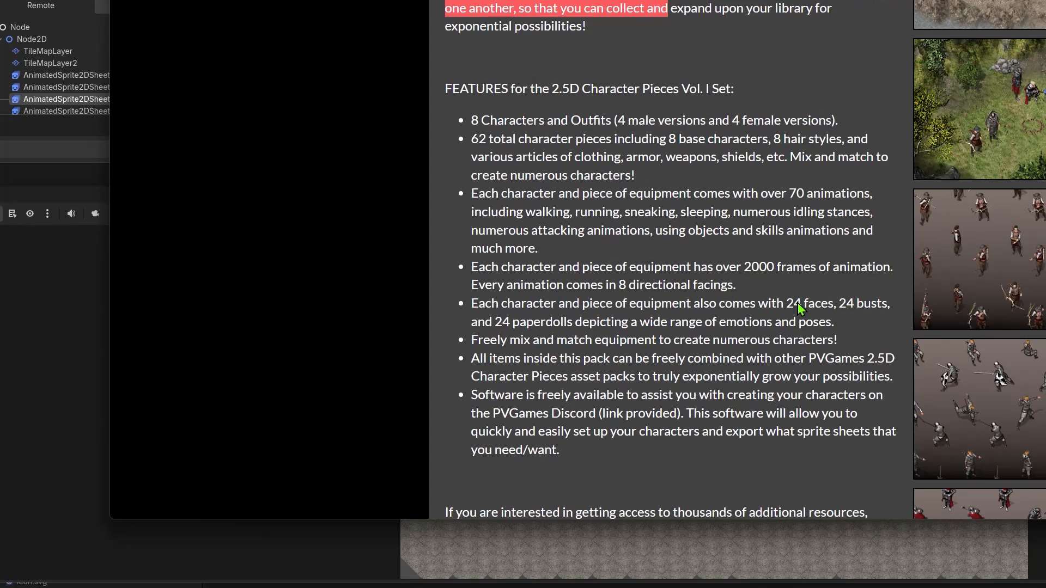
# Step: Review the pack's introductory paragraph and the feature list for the 2.5D Character Pieces Vol. I Set
pyautogui.scroll(3, 761, 292)
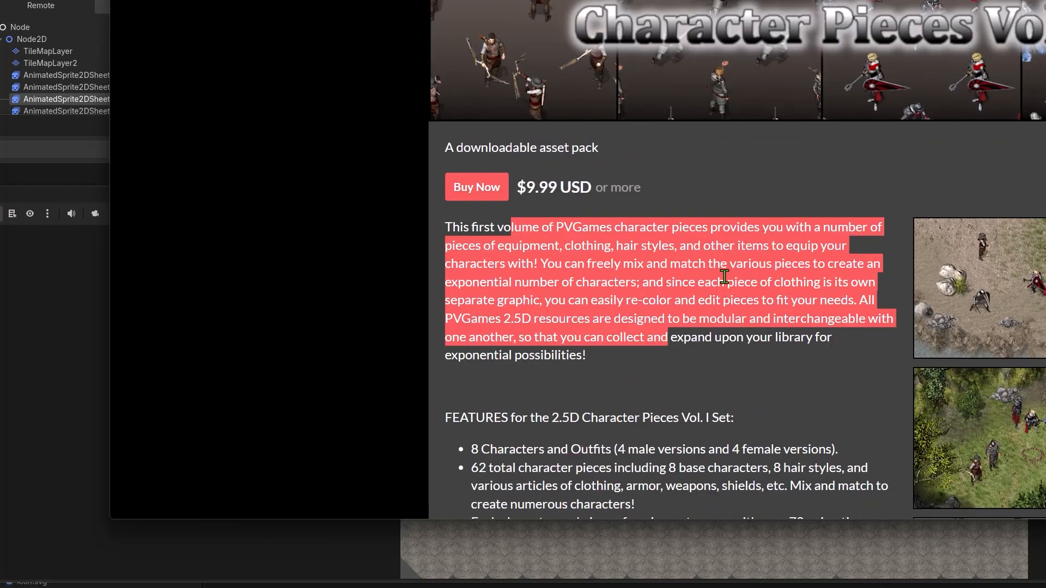
pyautogui.scroll(-5, 737, 268)
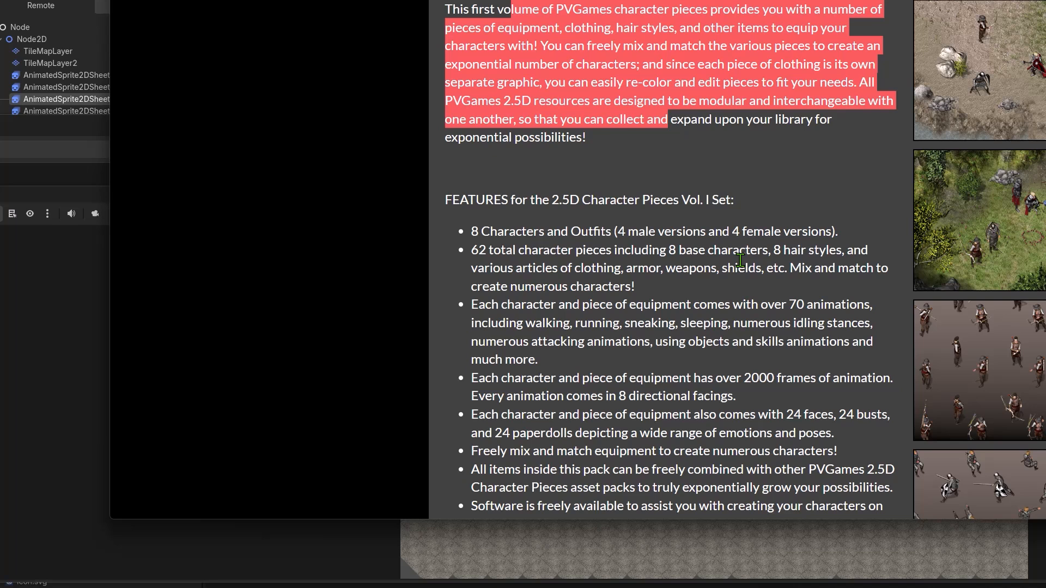
pyautogui.scroll(-2, 741, 262)
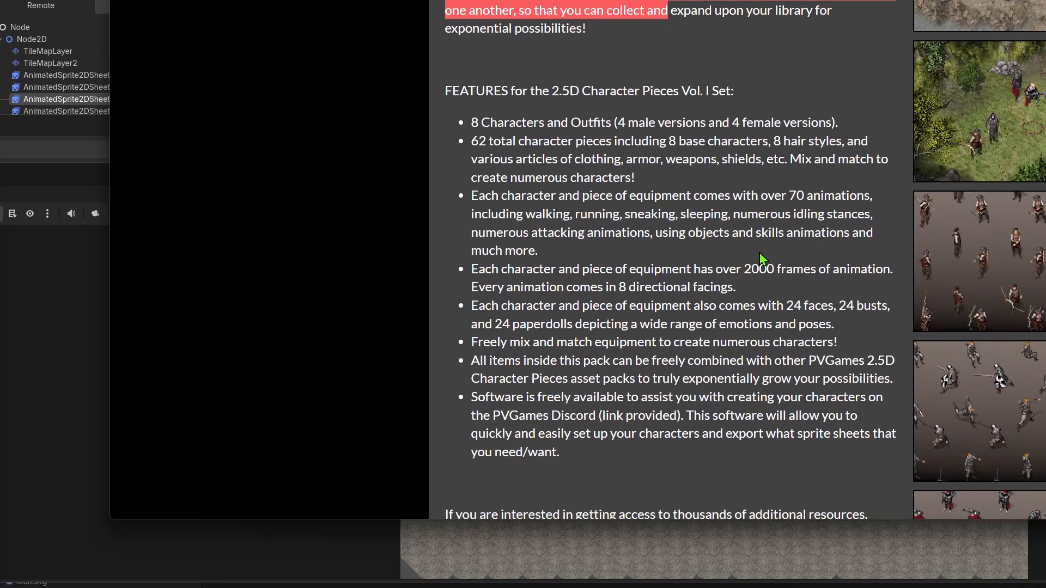
pyautogui.scroll(4, 781, 251)
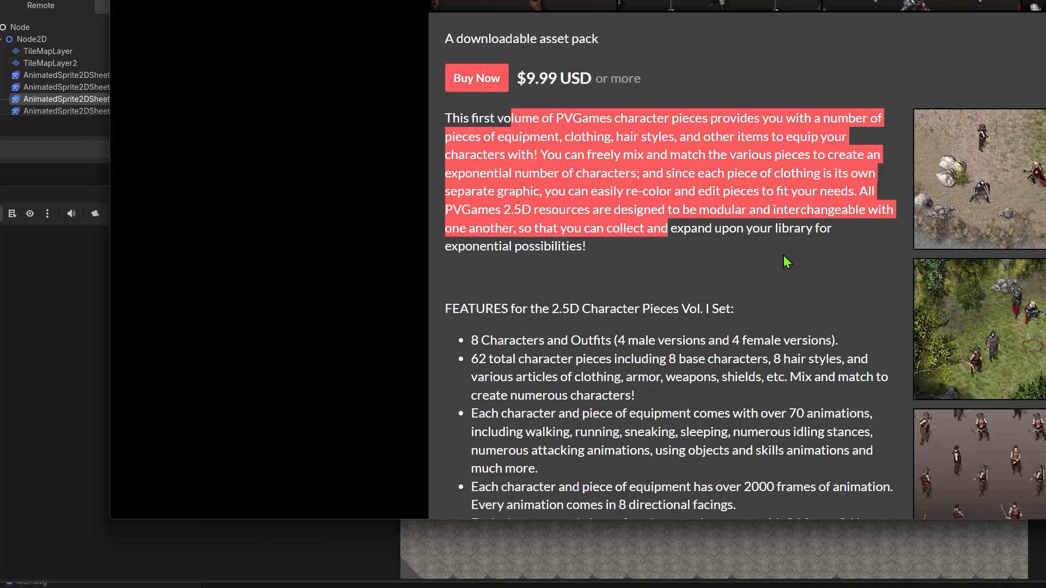
# Step: Replace the text highlight with one from "of equipment" to the introductory paragraph's end, and review the feature list and Patreon note
pyautogui.click(783, 255)
pyautogui.moveTo(741, 244); pyautogui.dragTo(485, 137)
pyautogui.scroll(-10, 859, 223)
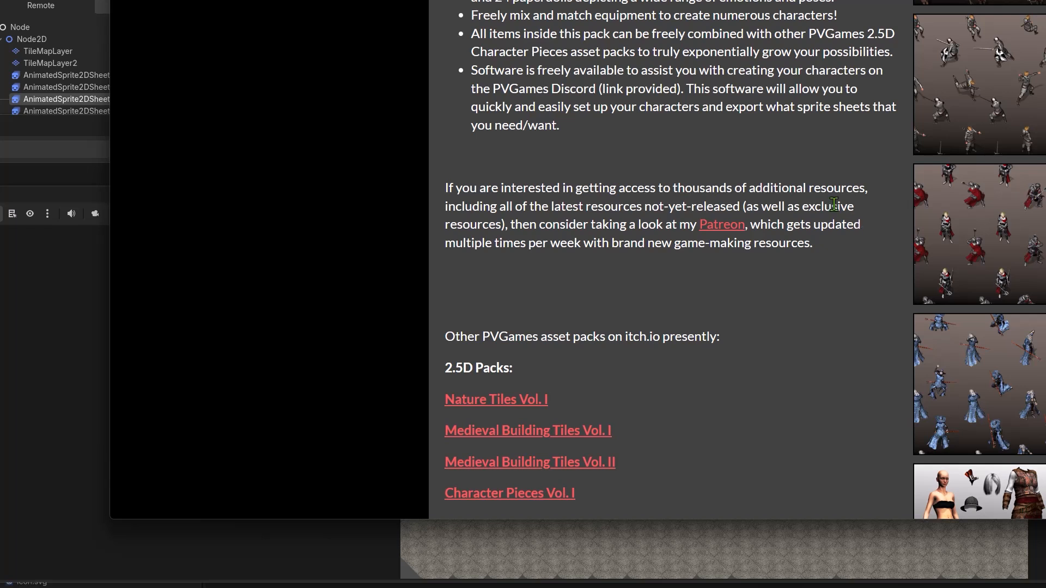
pyautogui.scroll(10, 834, 204)
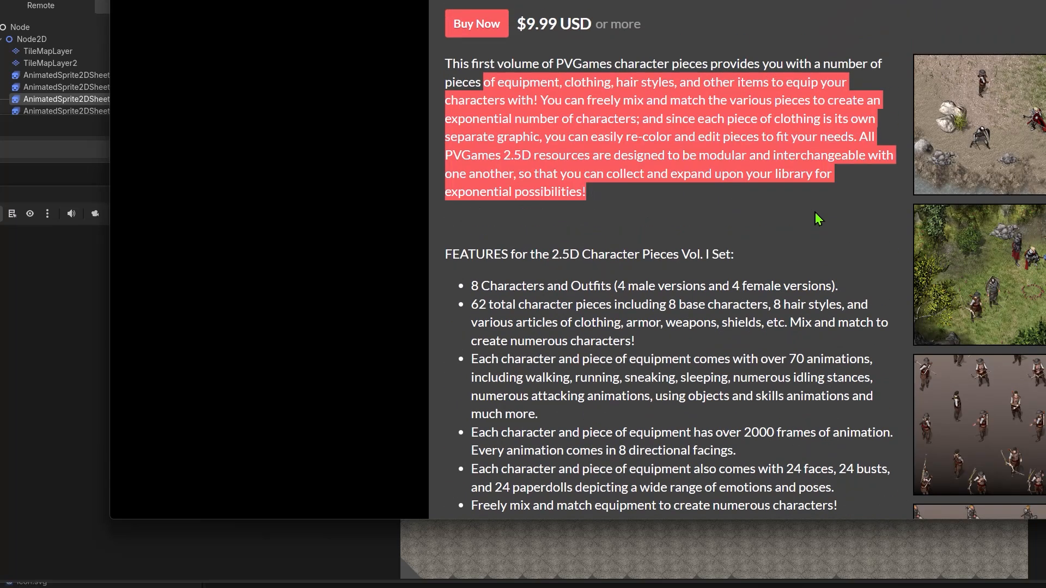
pyautogui.scroll(3, 749, 201)
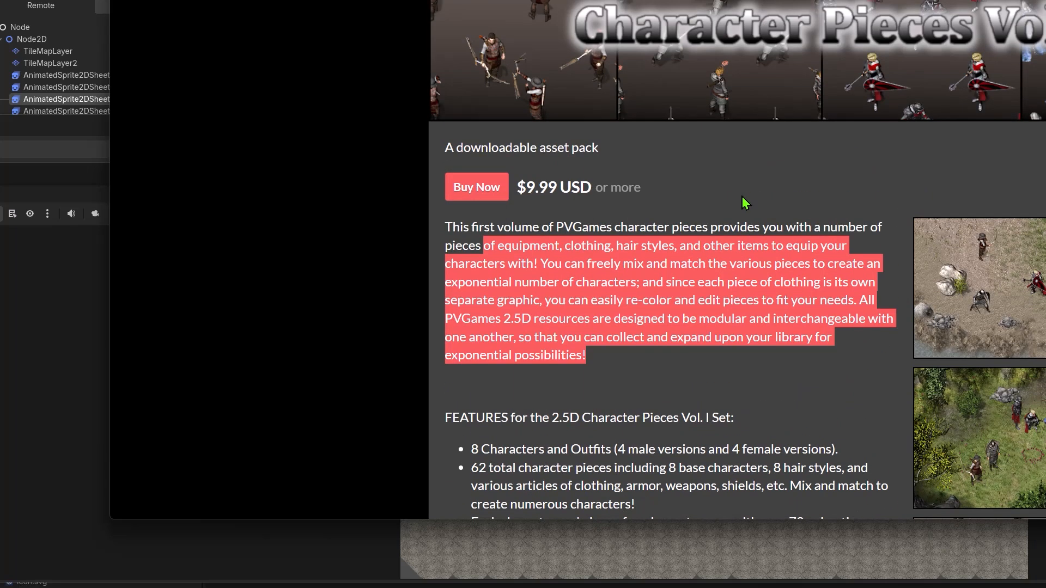
pyautogui.scroll(-6, 722, 219)
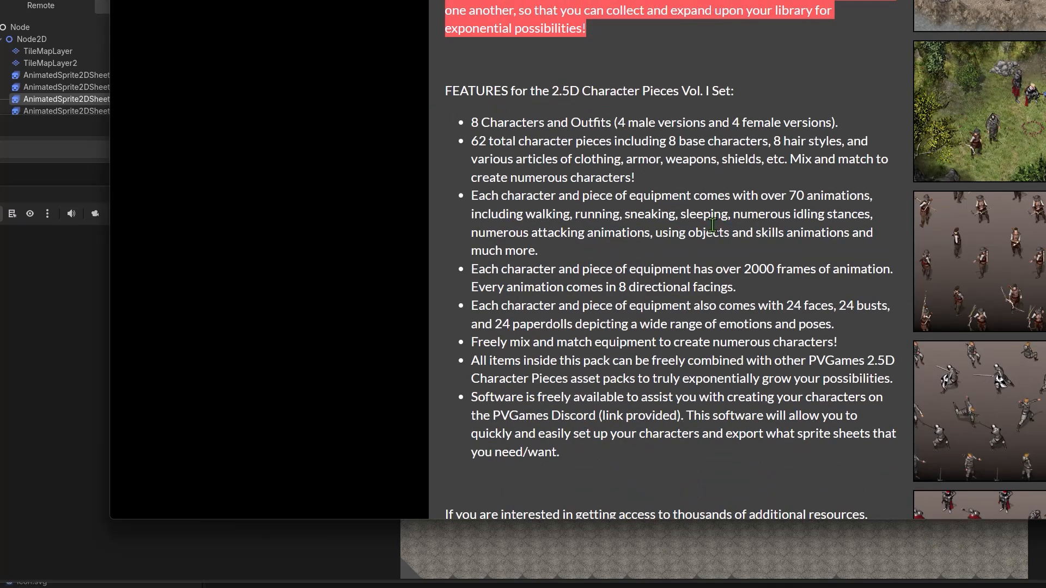
pyautogui.scroll(6, 713, 225)
pyautogui.scroll(-1, 733, 255)
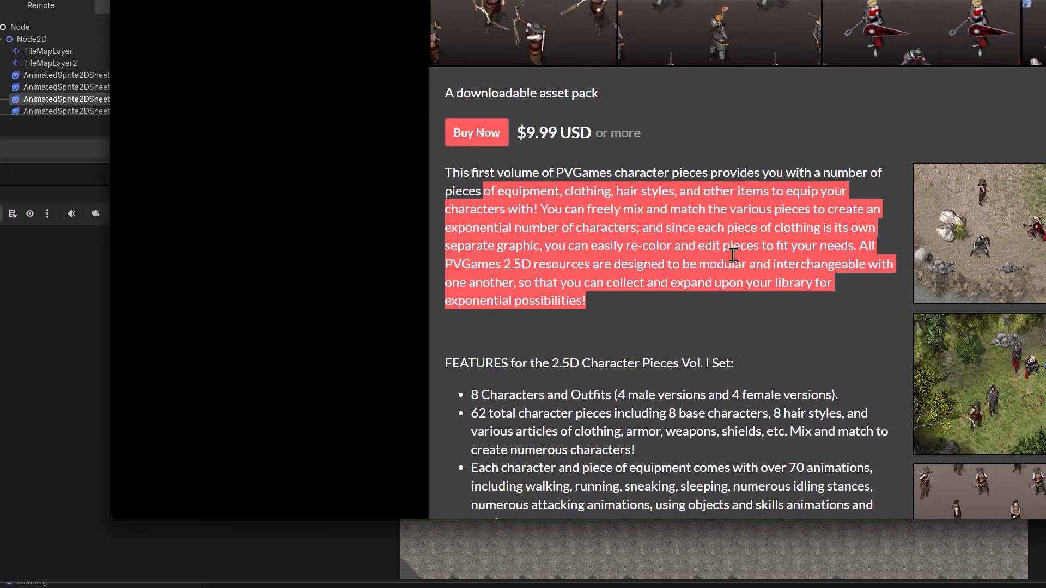
# Step: Look over the links to the 2.5D, free and legacy packs, and clear the highlight in the introductory paragraph
pyautogui.scroll(4, 733, 255)
pyautogui.scroll(-15, 732, 253)
pyautogui.scroll(-8, 732, 252)
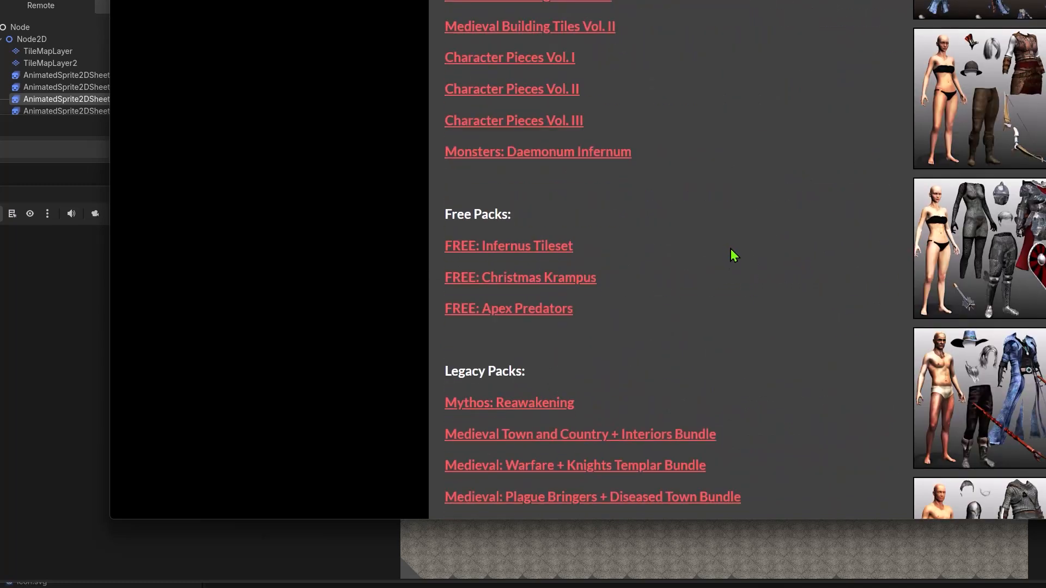
pyautogui.scroll(14, 731, 252)
pyautogui.scroll(5, 777, 256)
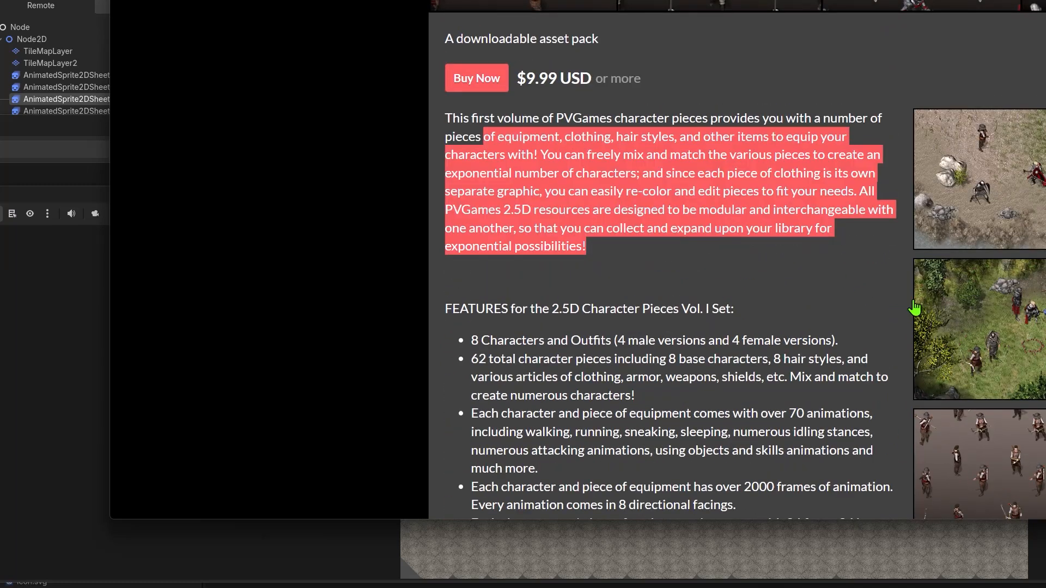
pyautogui.click(817, 289)
# Step: Review the Vol. I features, including the character creation software item, and the paragraph about Patreon resources
pyautogui.scroll(-8, 820, 277)
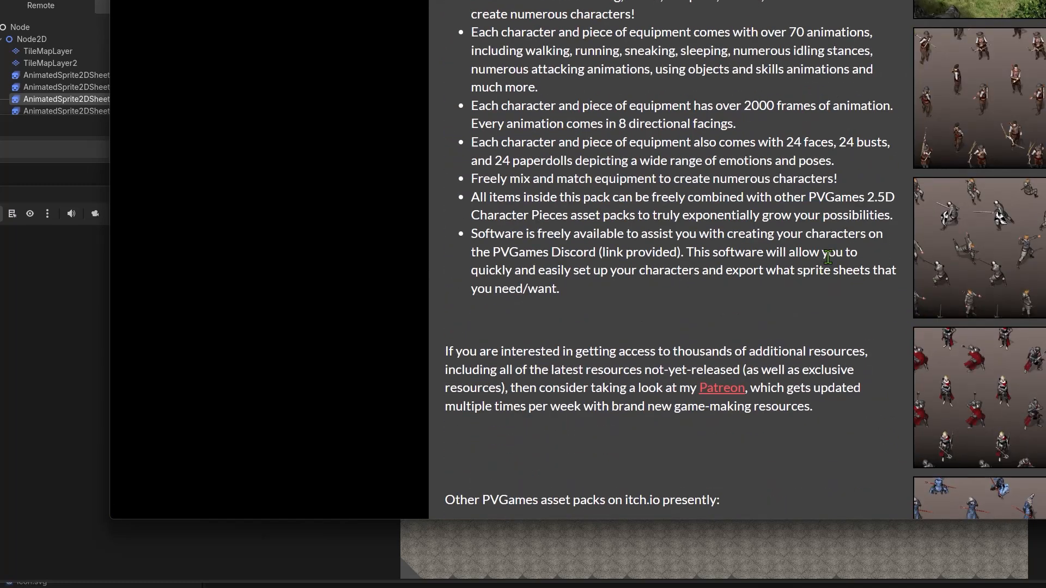
pyautogui.scroll(5, 827, 256)
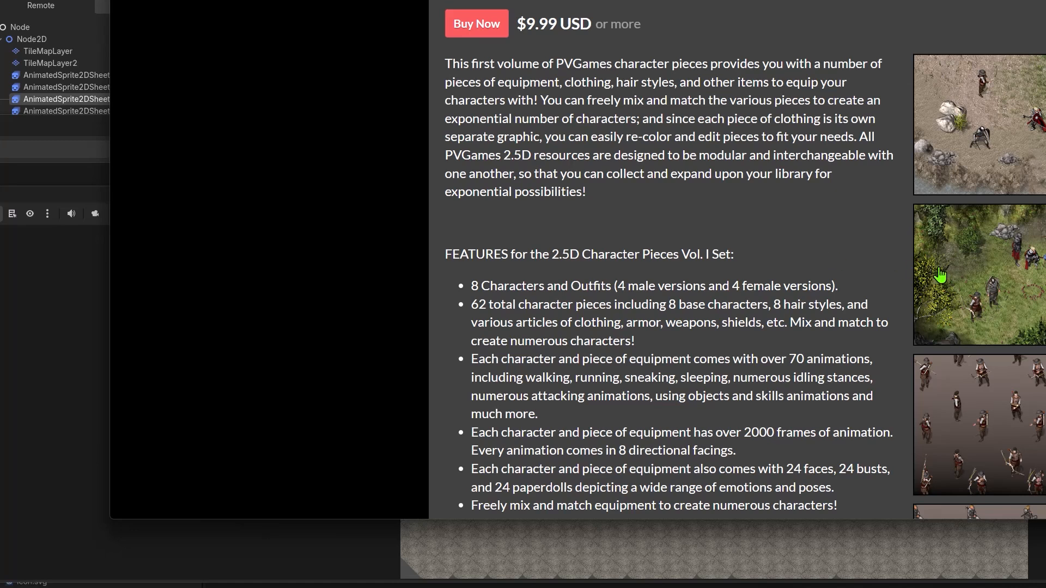
pyautogui.scroll(-1, 766, 225)
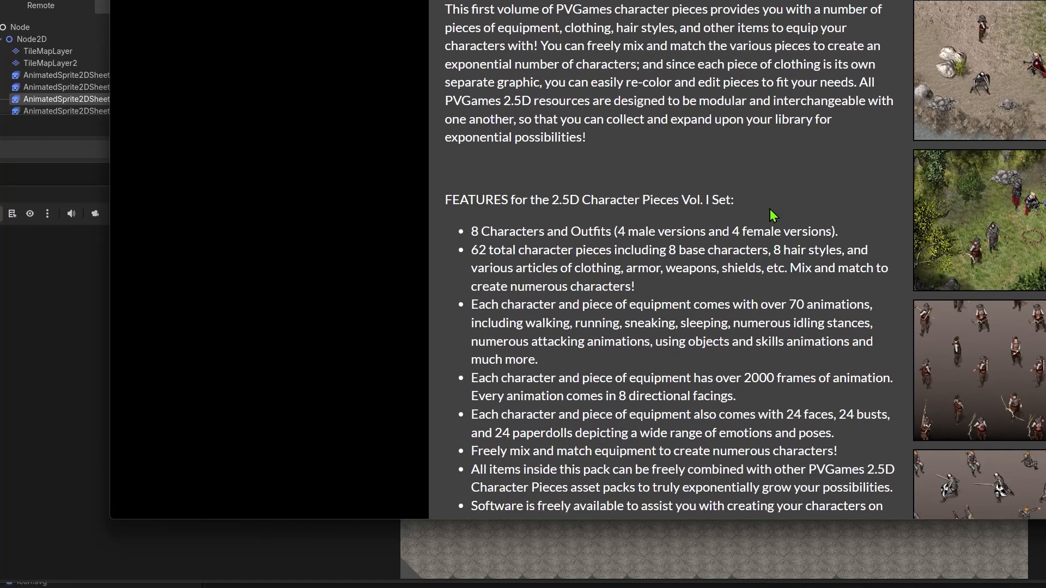
pyautogui.scroll(-2, 779, 215)
pyautogui.scroll(-5, 792, 213)
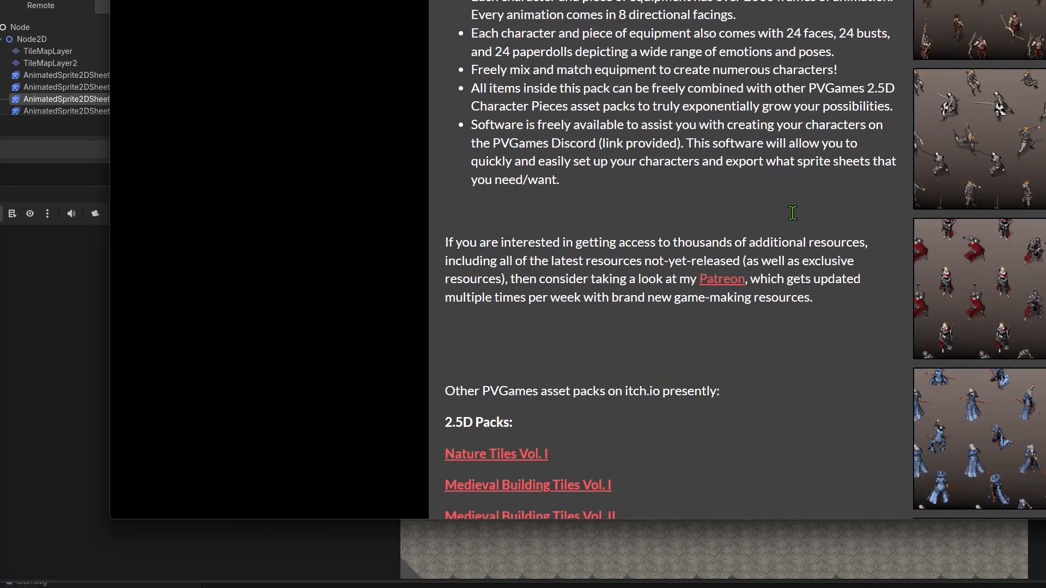
pyautogui.scroll(8, 793, 213)
# Step: Examine the PVGames 2.5D Graphics banner and the purchase details with the downloadable file, and return to the page's beginning
pyautogui.scroll(-20, 793, 214)
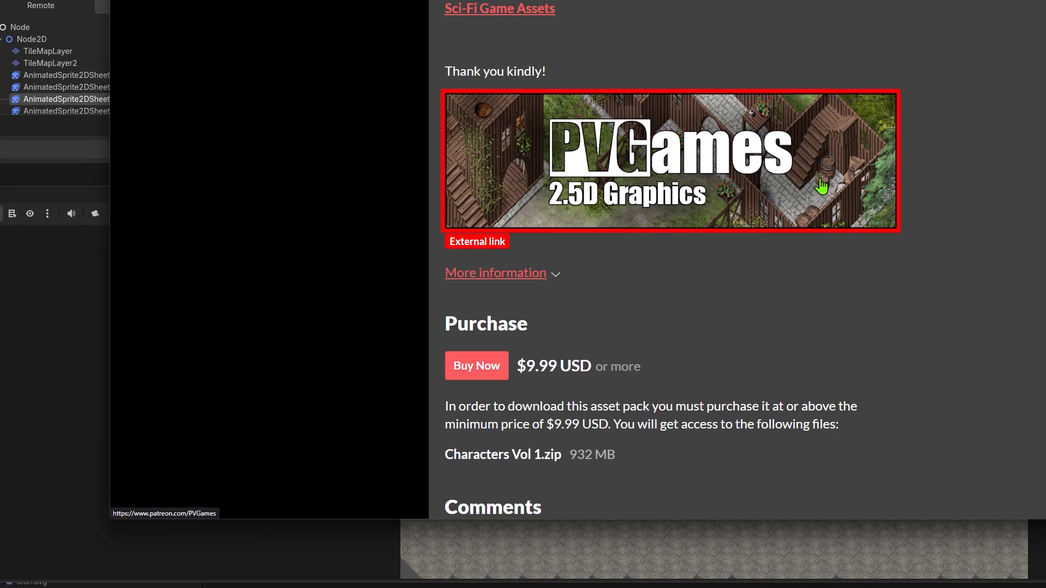
pyautogui.scroll(1, 821, 185)
pyautogui.scroll(-2, 820, 181)
pyautogui.scroll(10, 820, 180)
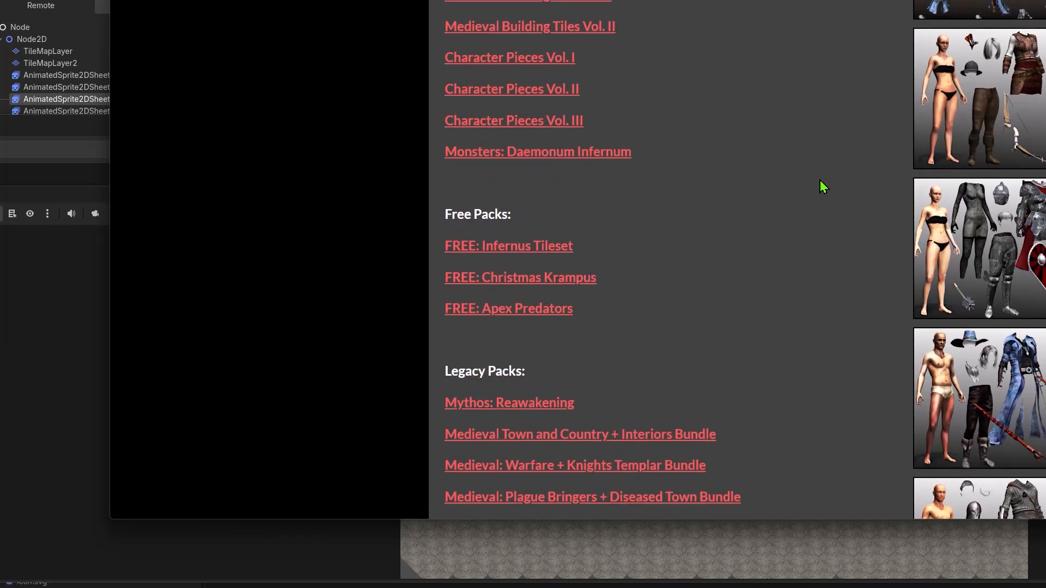
pyautogui.scroll(20, 817, 181)
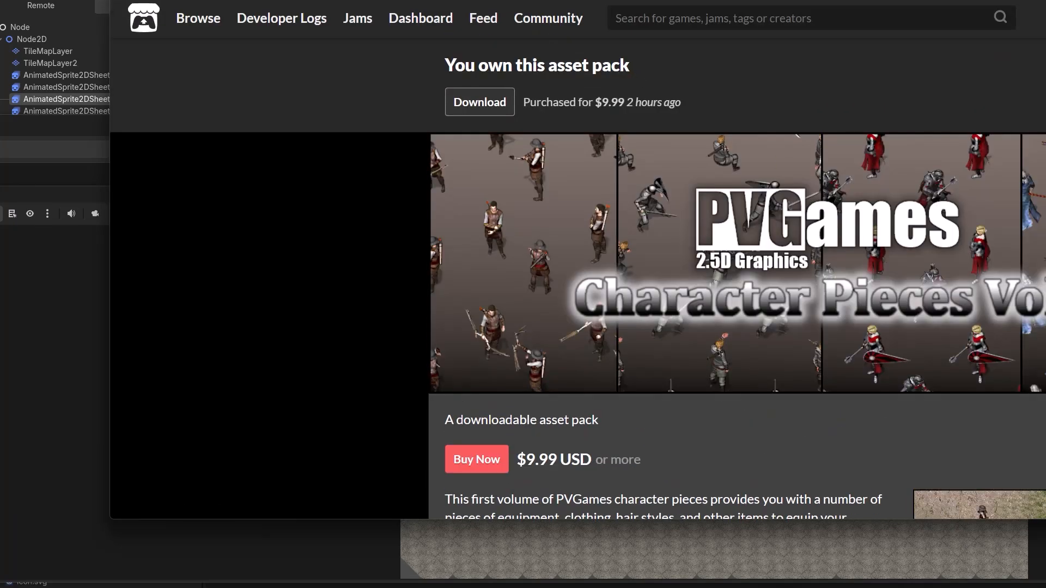
# Step: Switch to the running Godot preview and step the characters back to animation 76
pyautogui.hotkey('alt', 'Tab')
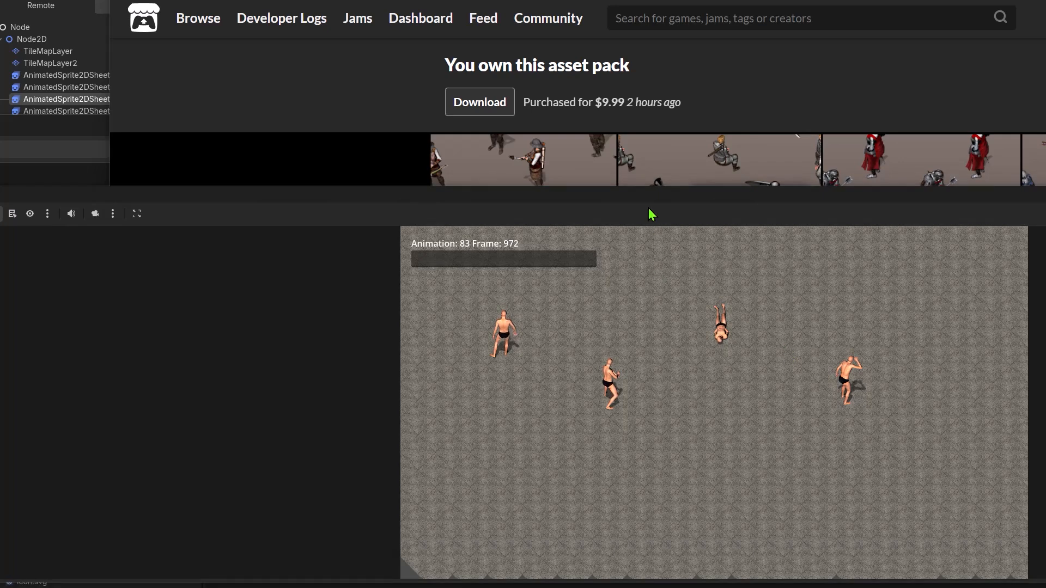
pyautogui.click(683, 339)
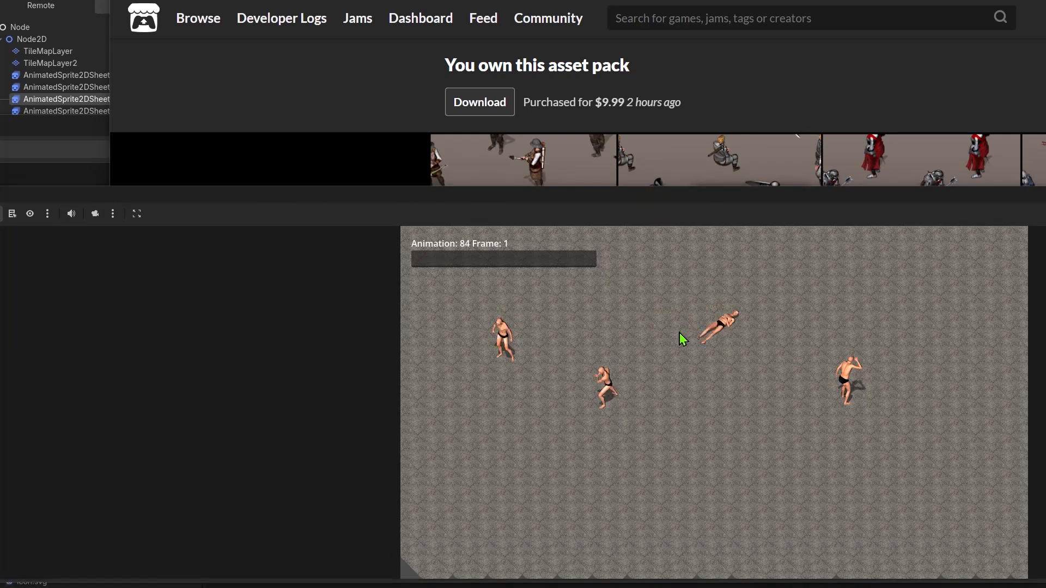
pyautogui.scroll(-8, 678, 345)
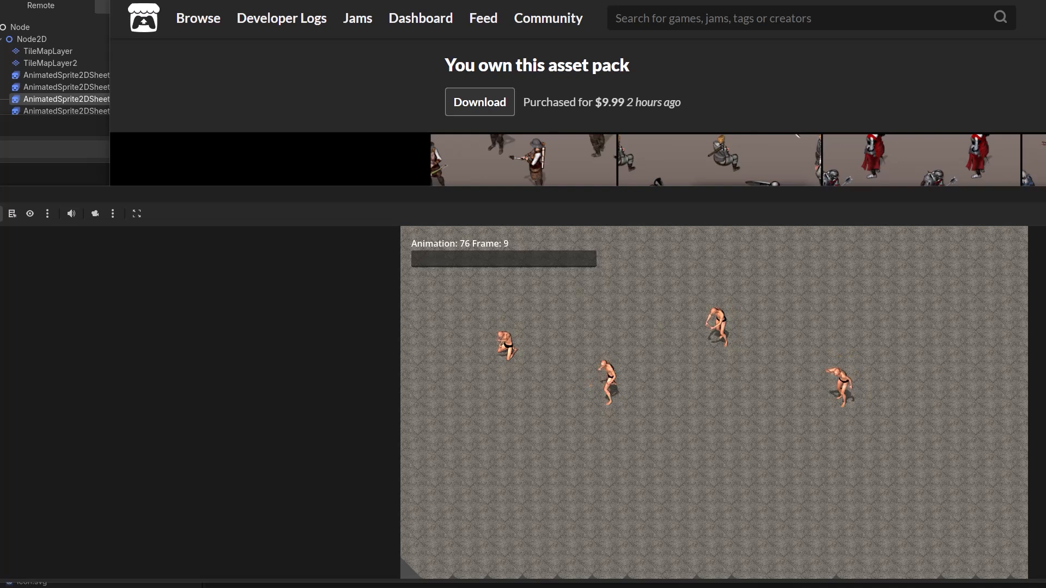
# Step: Switch back to the itch.io page in the browser and look over its content from the description to the 2.5D pack links
pyautogui.hotkey('alt', 'Tab')
pyautogui.click(943, 206)
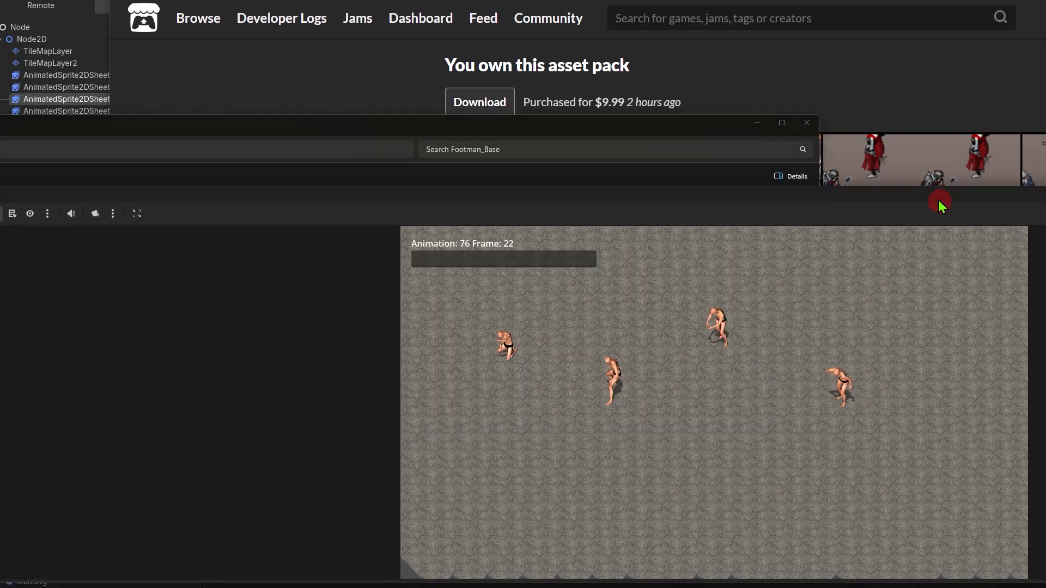
pyautogui.click(894, 91)
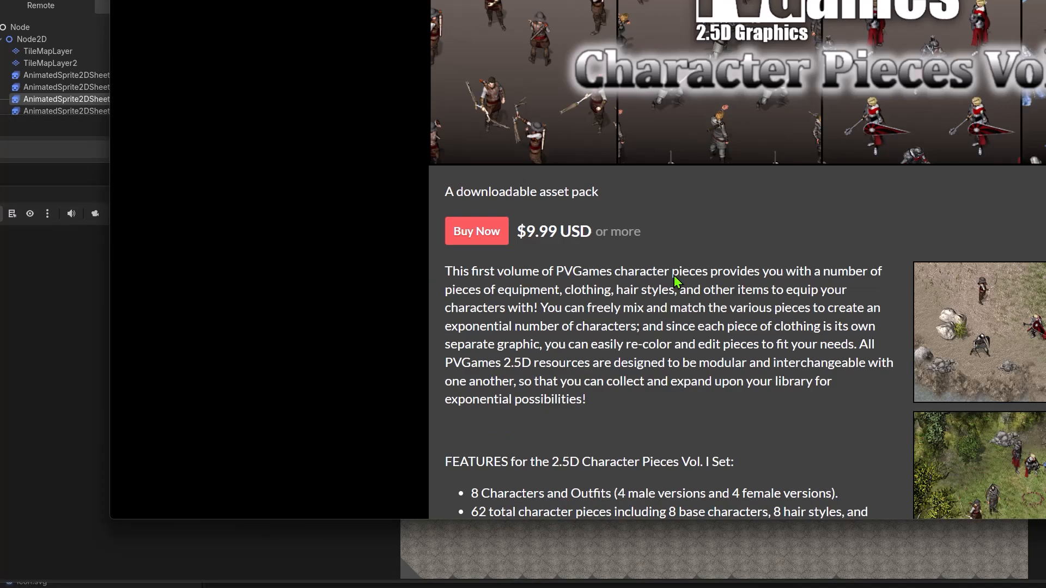
pyautogui.scroll(-12, 675, 281)
pyautogui.scroll(-8, 676, 281)
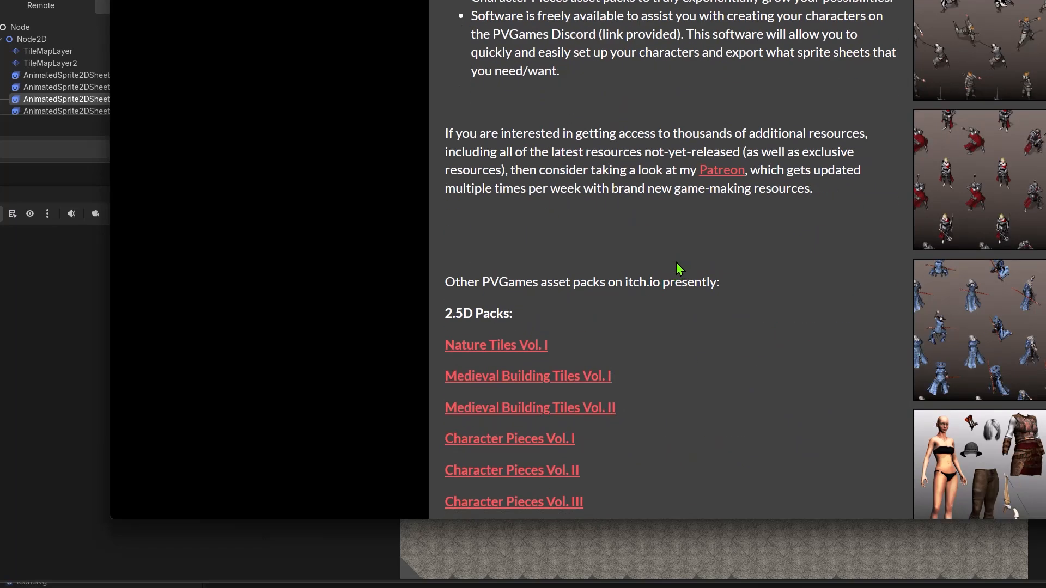
pyautogui.scroll(20, 681, 253)
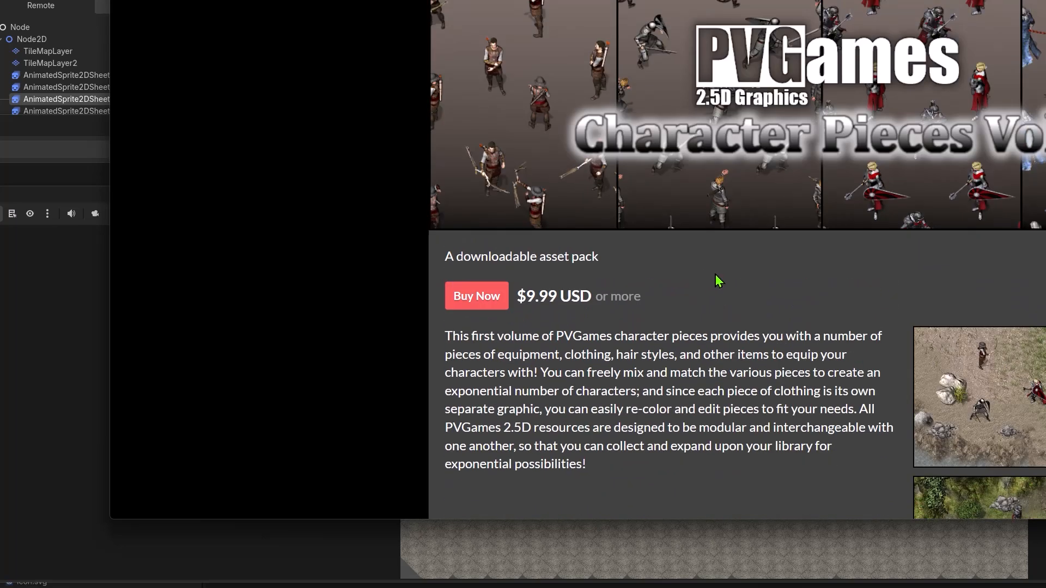
# Step: Look over the description, the Patreon note and the other PVGames pack links, ending at the Vol. I feature list
pyautogui.scroll(3, 718, 280)
pyautogui.scroll(-6, 715, 273)
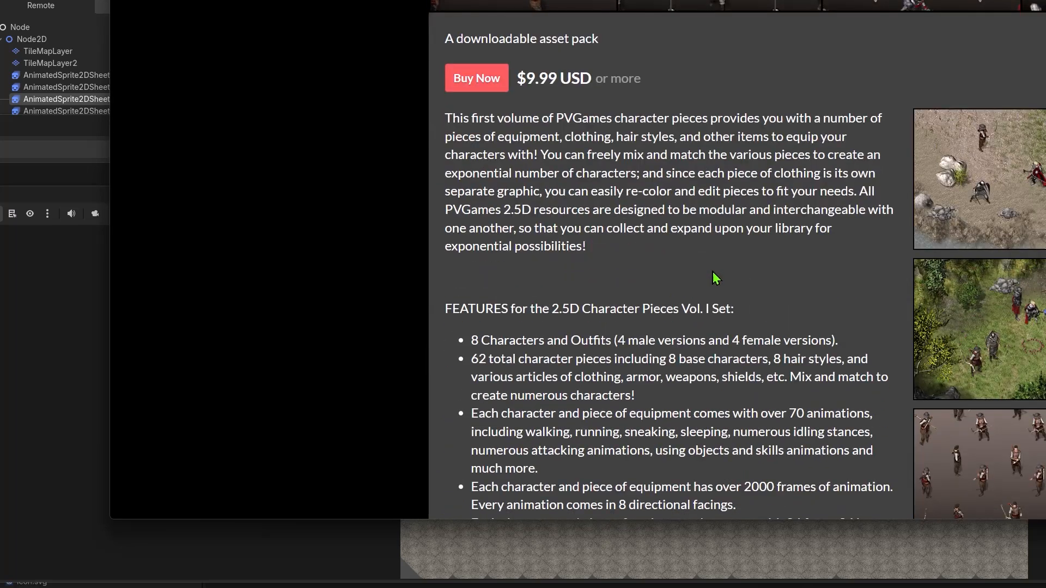
pyautogui.scroll(-12, 715, 279)
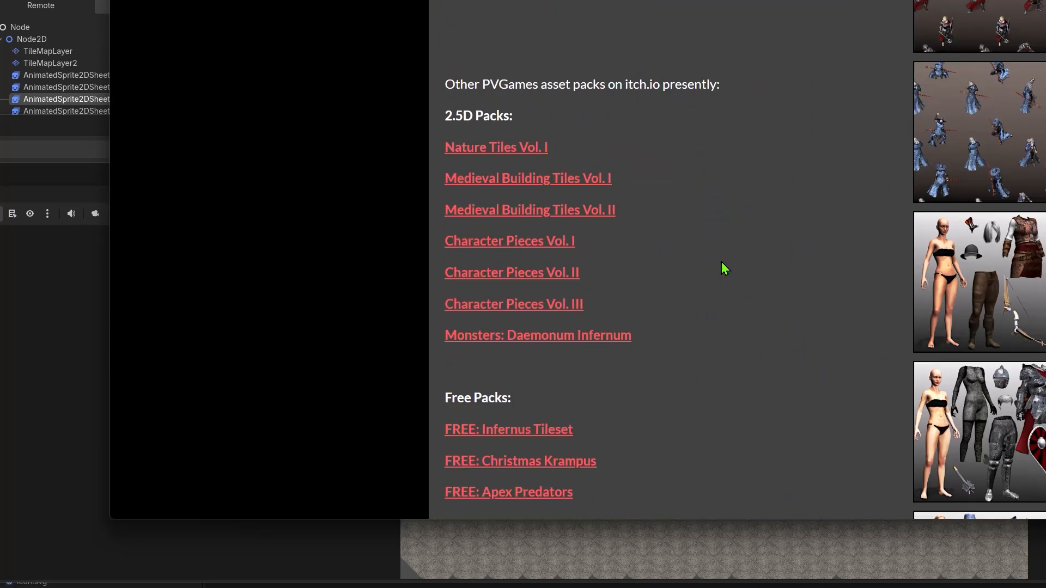
pyautogui.scroll(5, 763, 273)
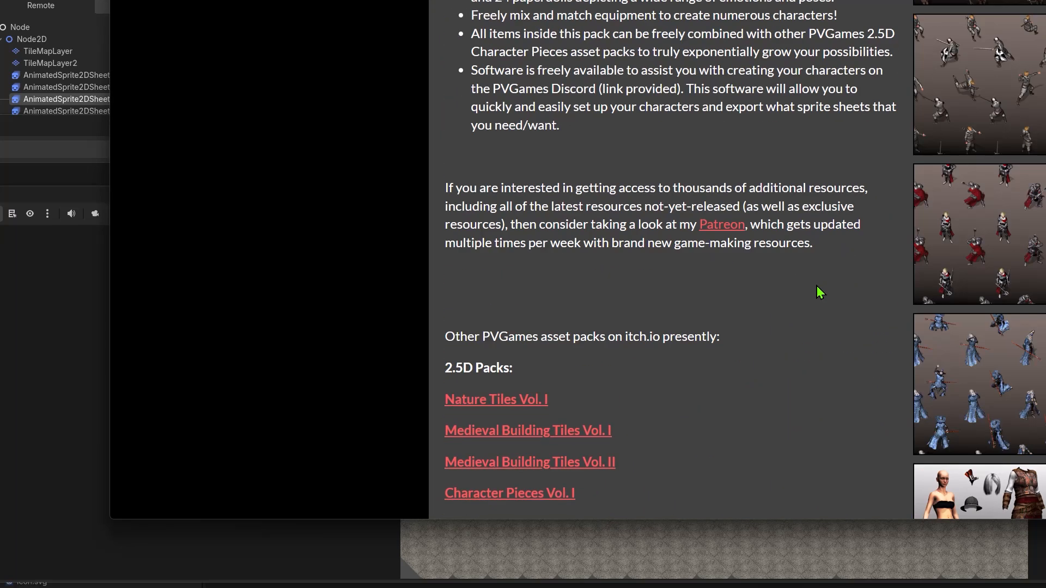
pyautogui.scroll(-7, 755, 386)
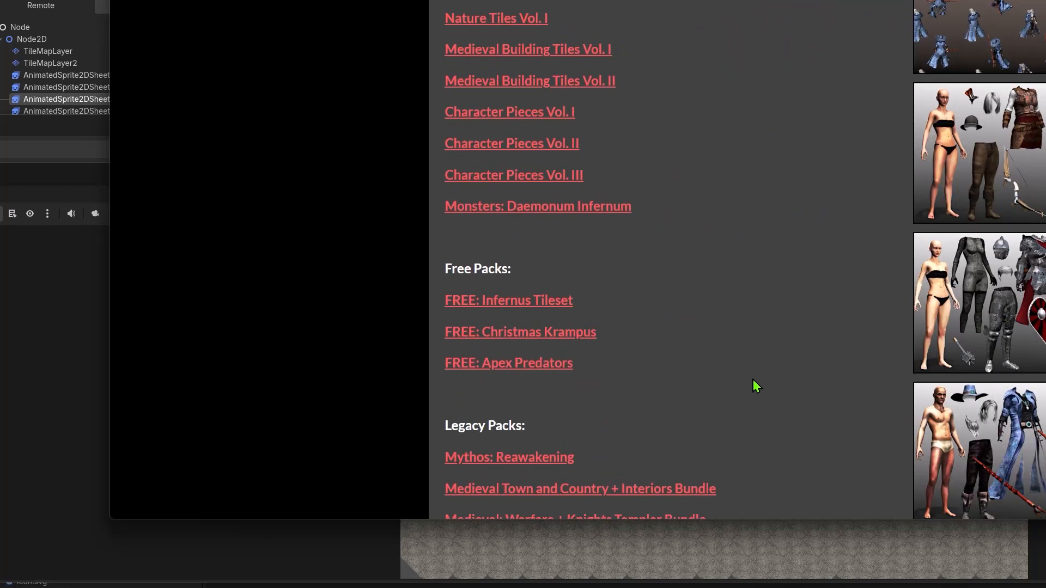
pyautogui.scroll(14, 751, 376)
pyautogui.scroll(1, 751, 373)
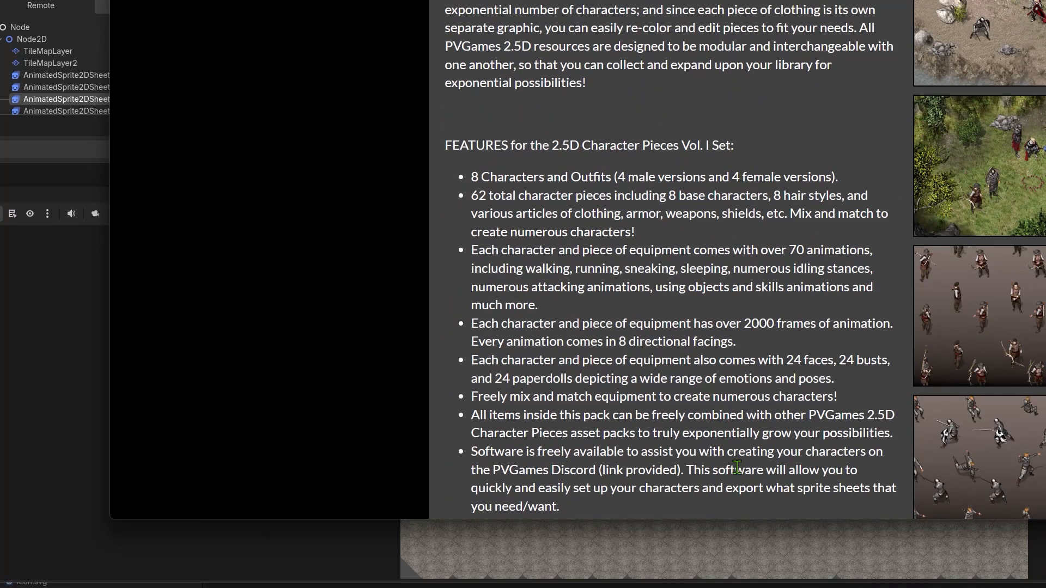